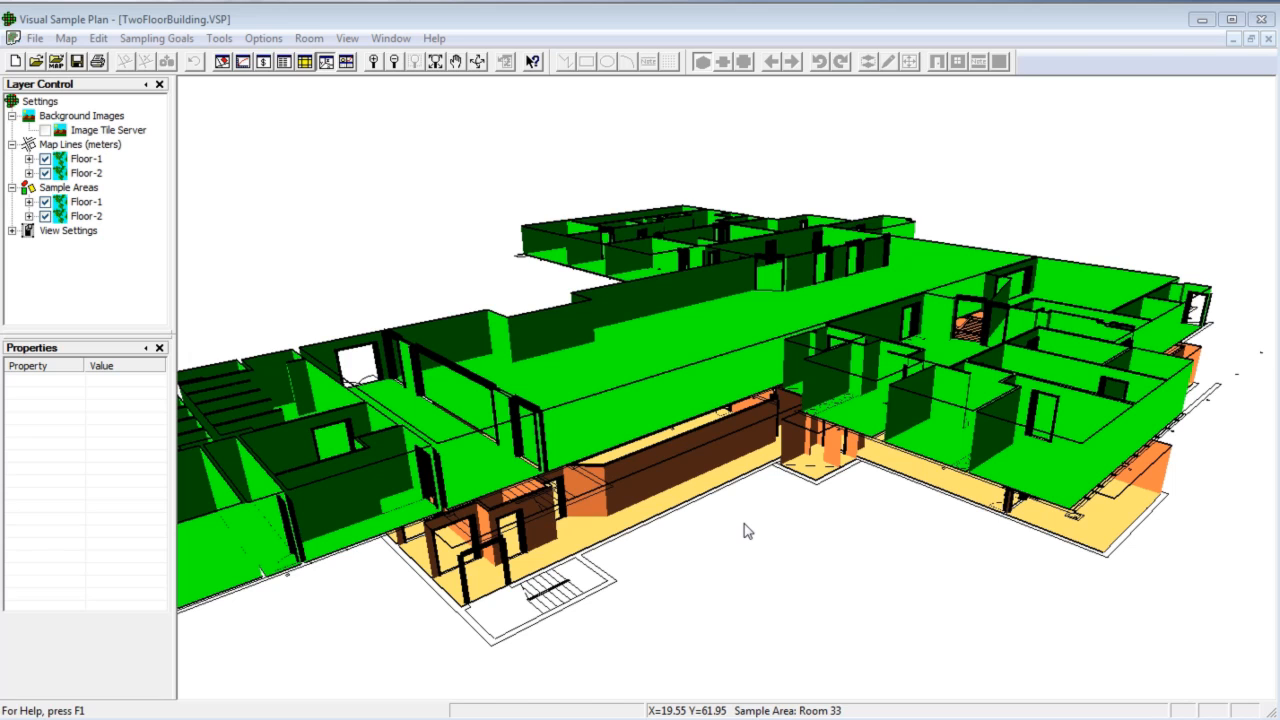
Close the TwoFloorBuilding project and open the BuildingA.vsp project.
{"action": "left_click", "coordinate": [1266, 40]}
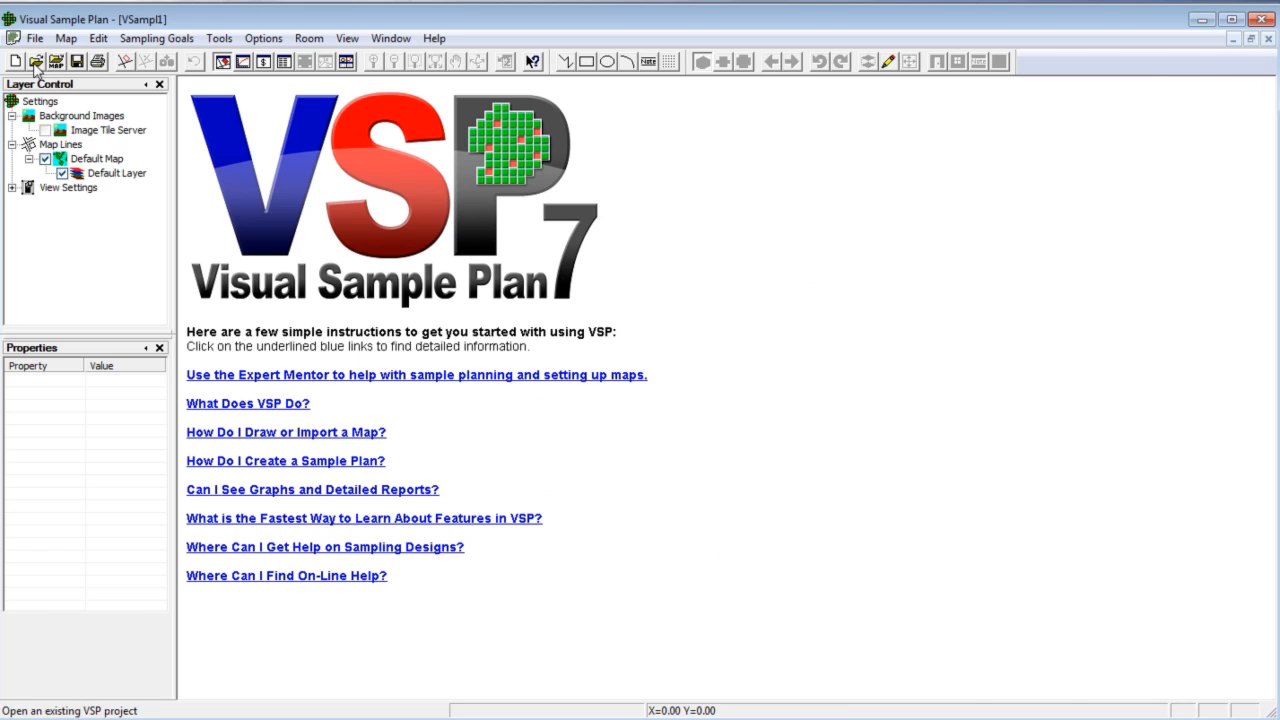
{"action": "left_click", "coordinate": [36, 62]}
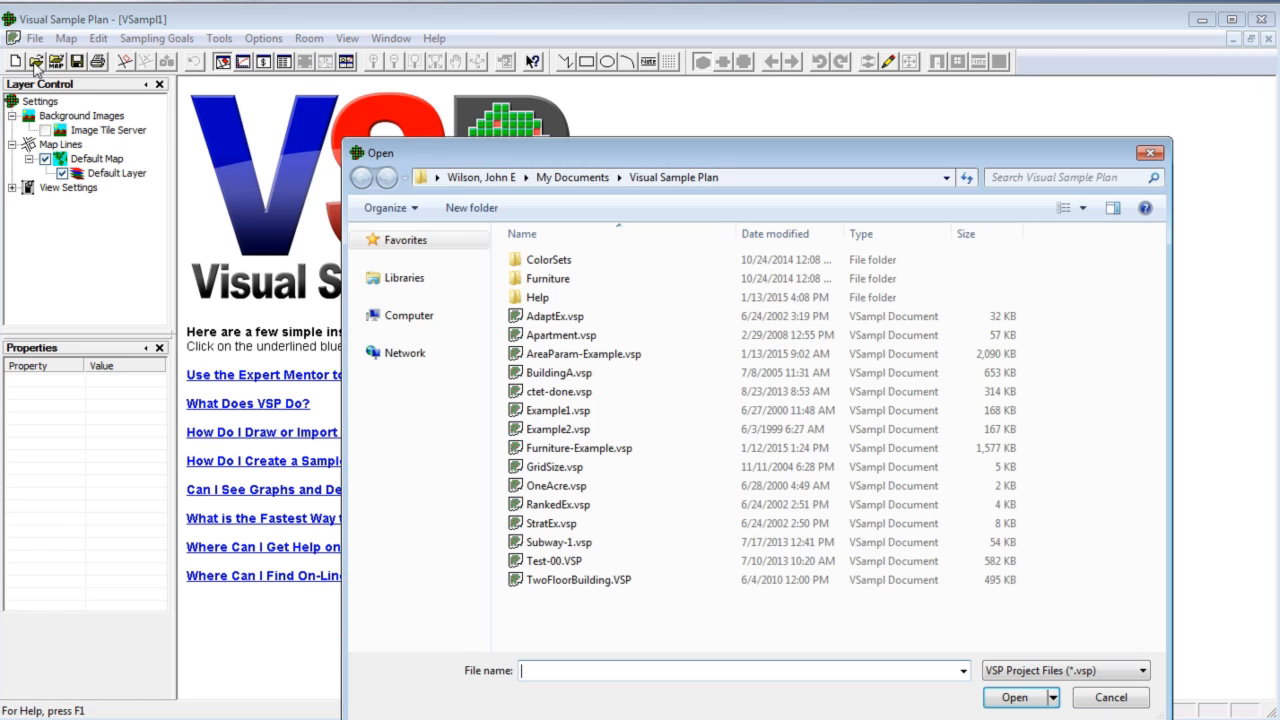
{"action": "left_click", "coordinate": [541, 373]}
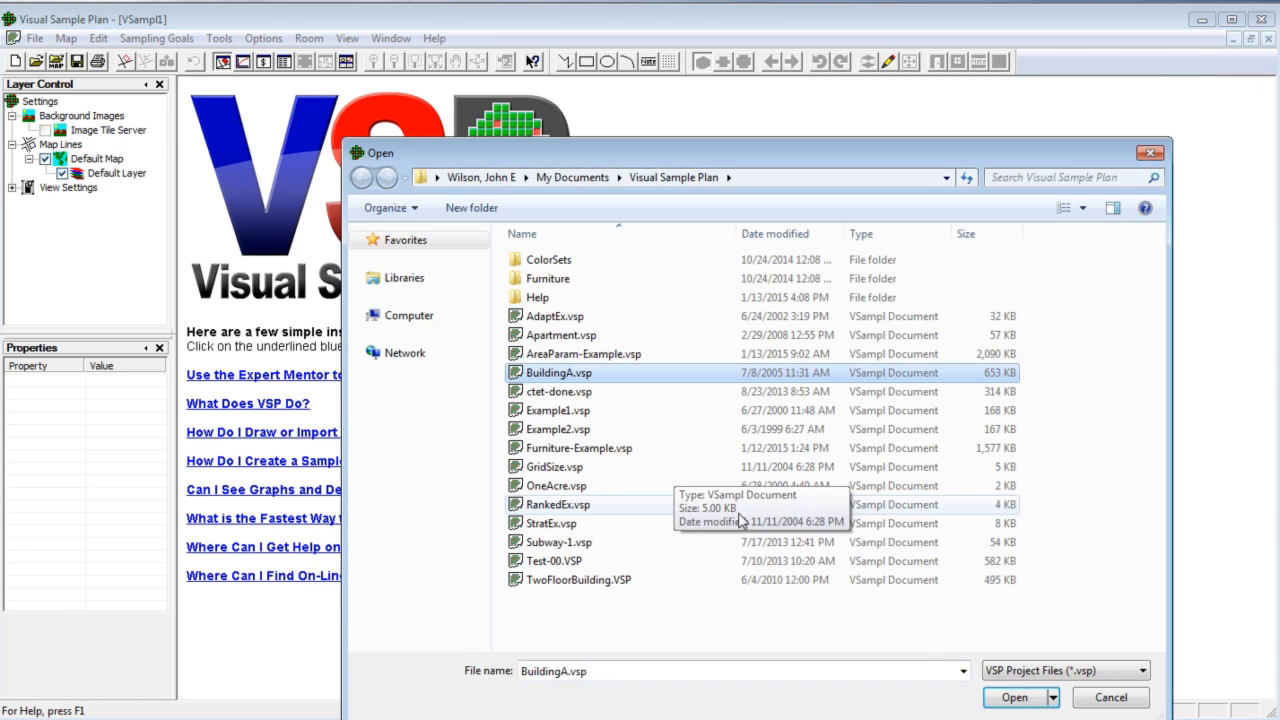
{"action": "left_click", "coordinate": [1014, 697]}
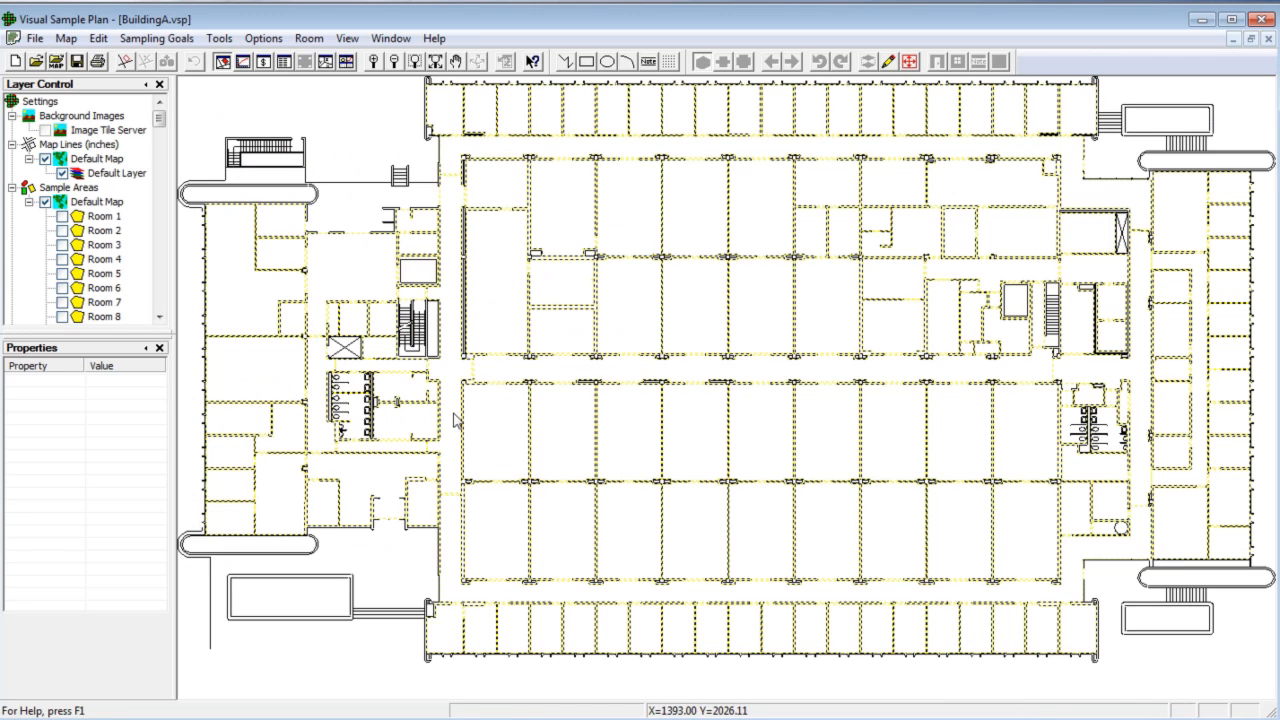
Turn on all room sample areas of the Default Map.
{"action": "left_click", "coordinate": [45, 203]}
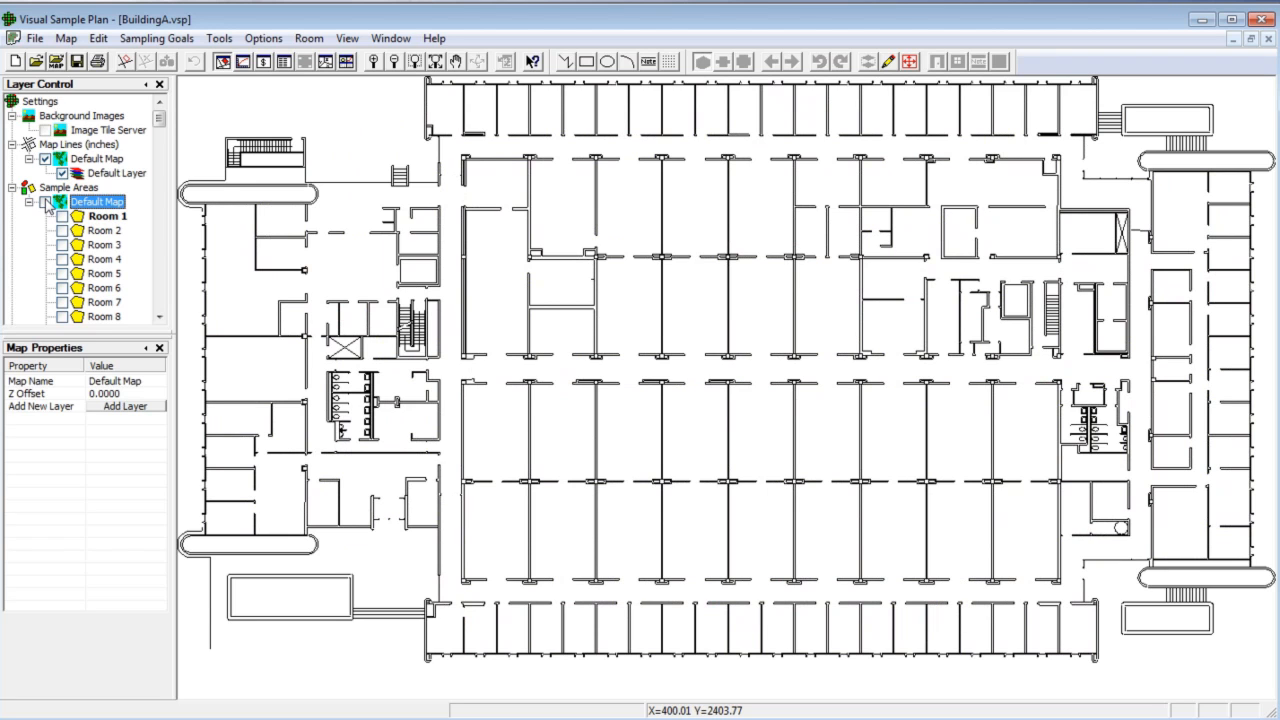
{"action": "left_click", "coordinate": [45, 203]}
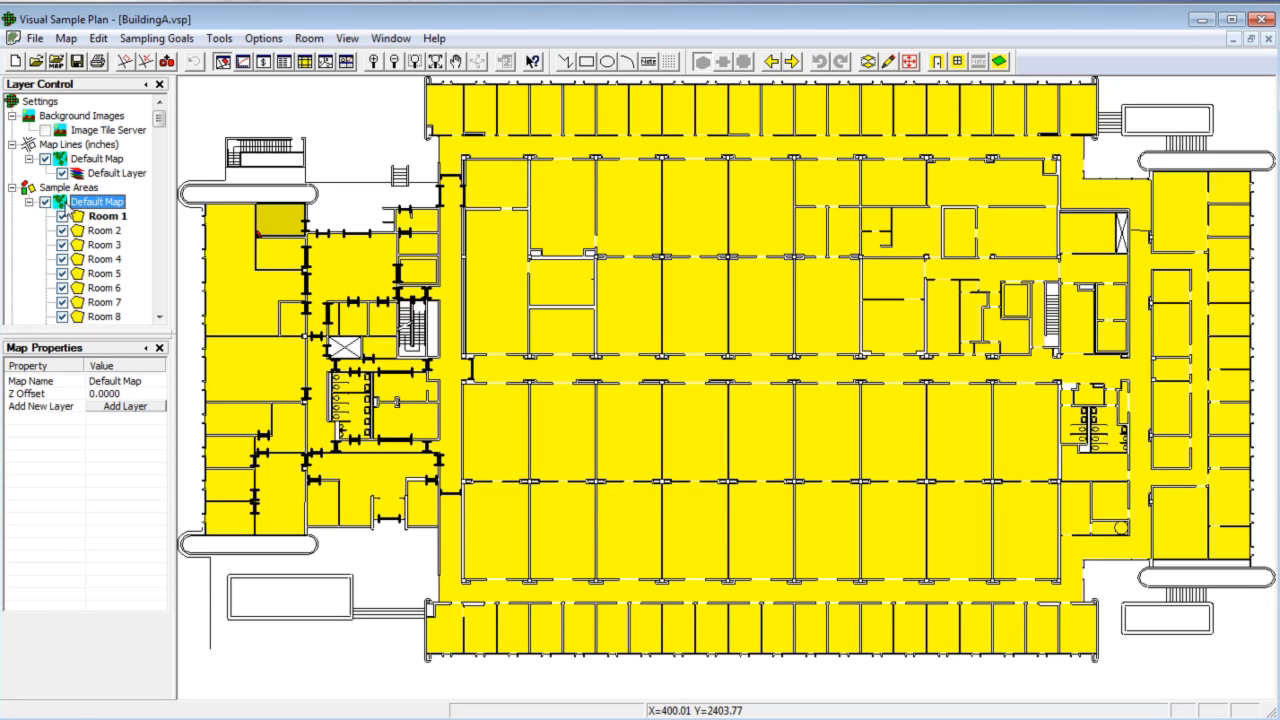
Add a door across the opening between Room 30 and the corridor, Room 157, on the map.
{"action": "left_click", "coordinate": [418, 61]}
{"action": "left_click_drag", "start_coordinate": [484, 590], "coordinate": [575, 677]}
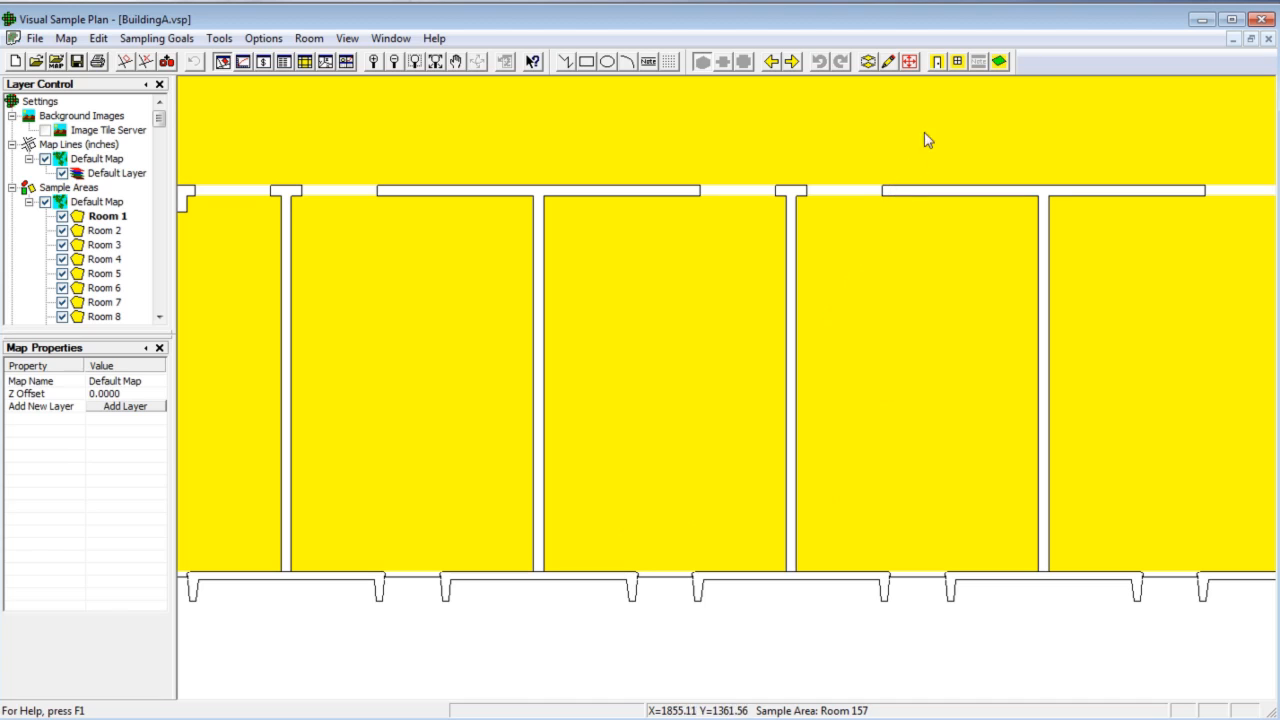
{"action": "left_click", "coordinate": [938, 63]}
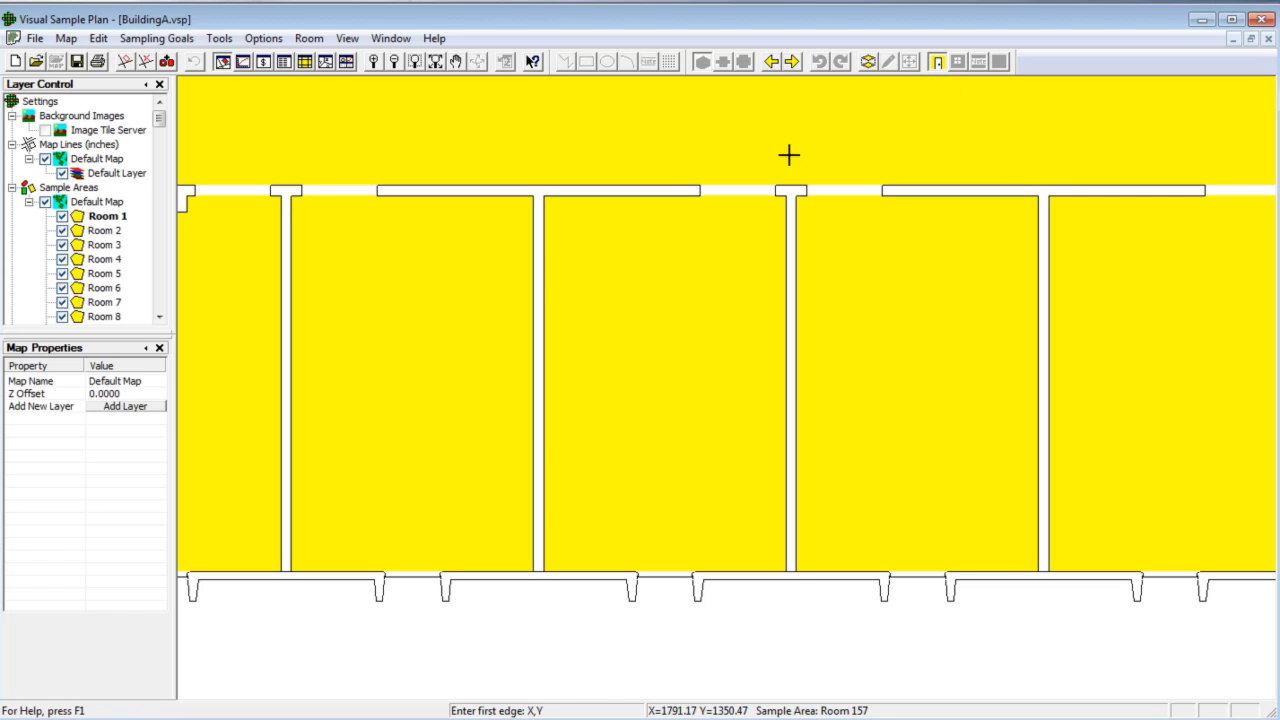
{"action": "left_click", "coordinate": [306, 203]}
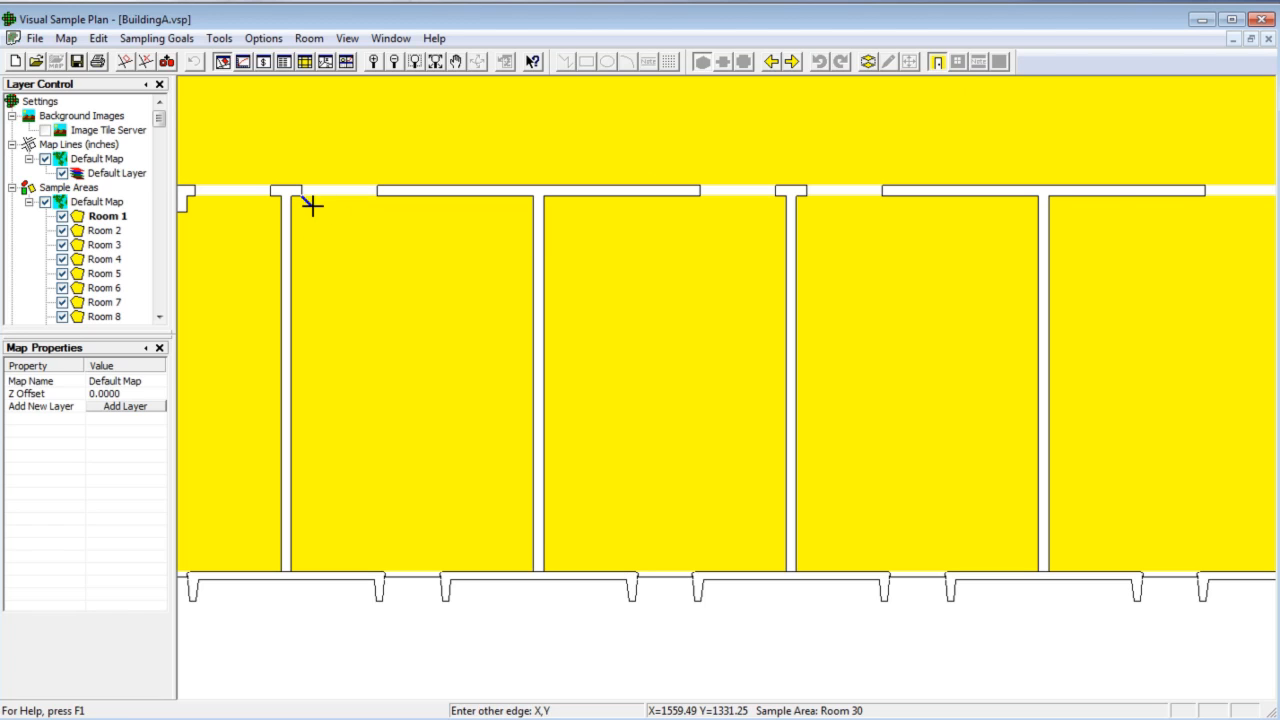
{"action": "left_click", "coordinate": [377, 201]}
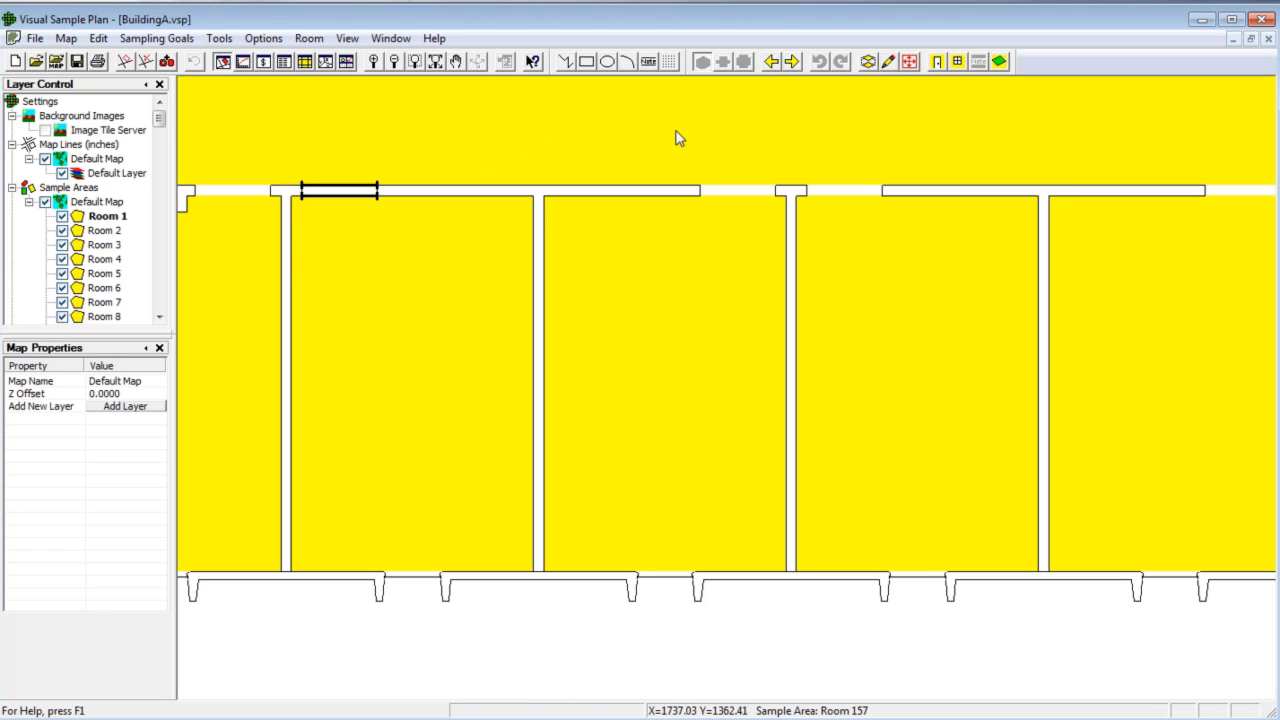
Add a window to Room 30's outer wall, spanning the gap opposite the door side.
{"action": "left_click", "coordinate": [957, 63]}
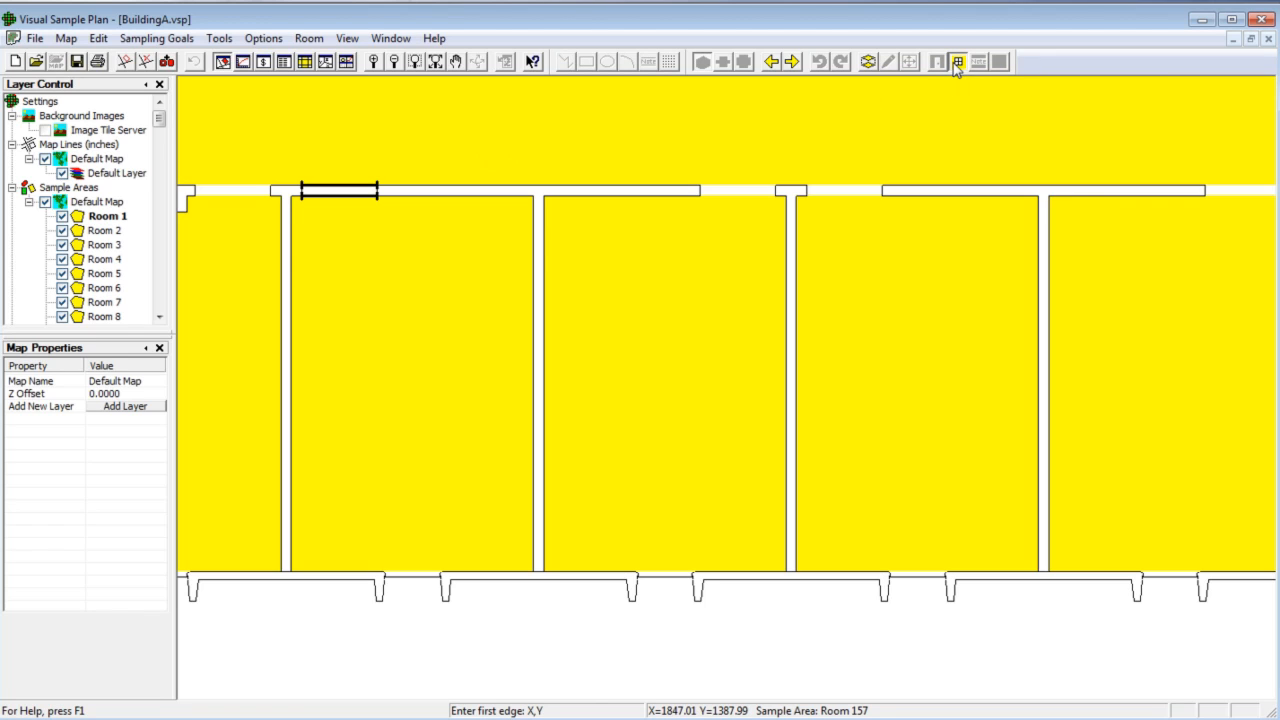
{"action": "left_click", "coordinate": [387, 572]}
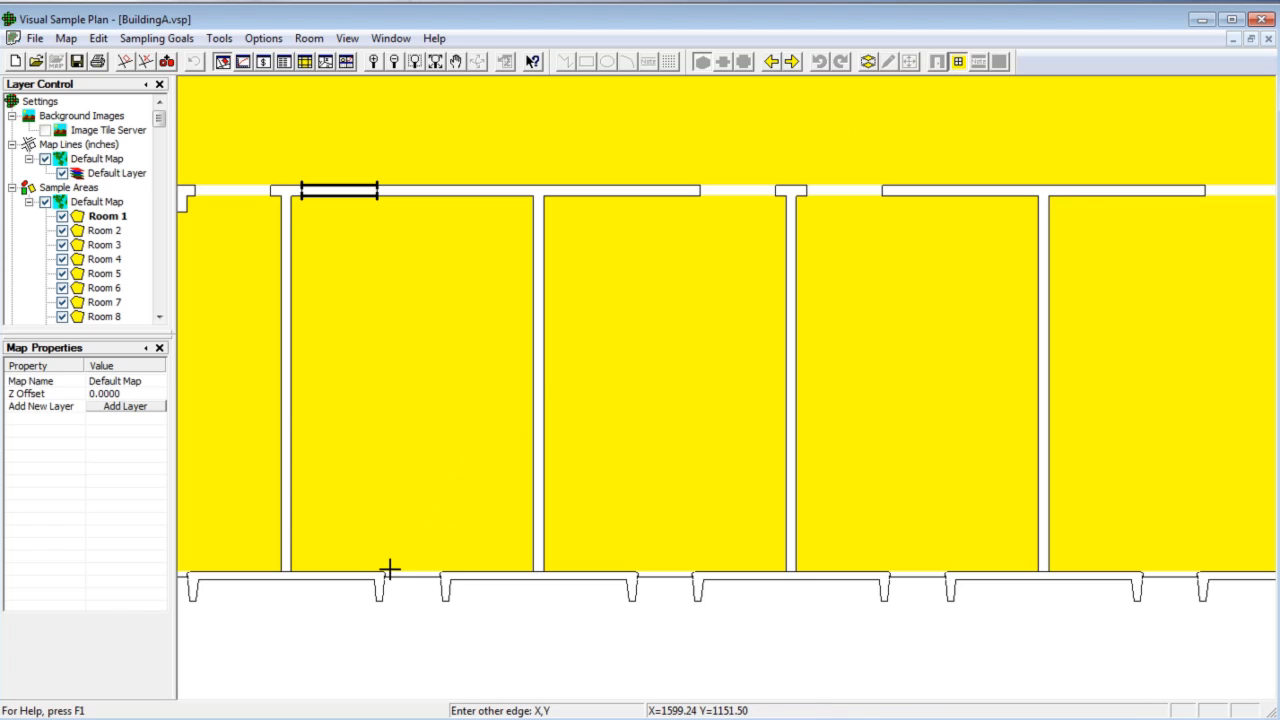
{"action": "left_click", "coordinate": [442, 571]}
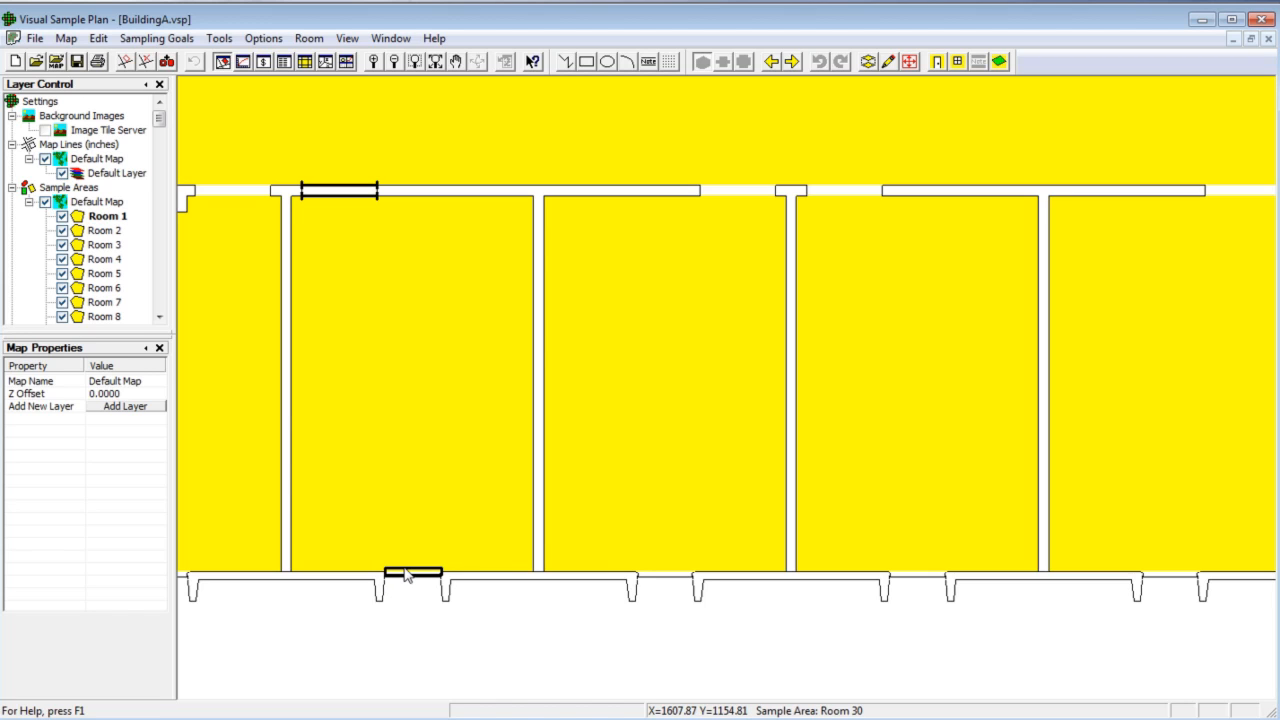
Show Room 30 in the room view and draw a window about 41 by 39 inches on its east wall.
{"action": "left_click", "coordinate": [463, 418]}
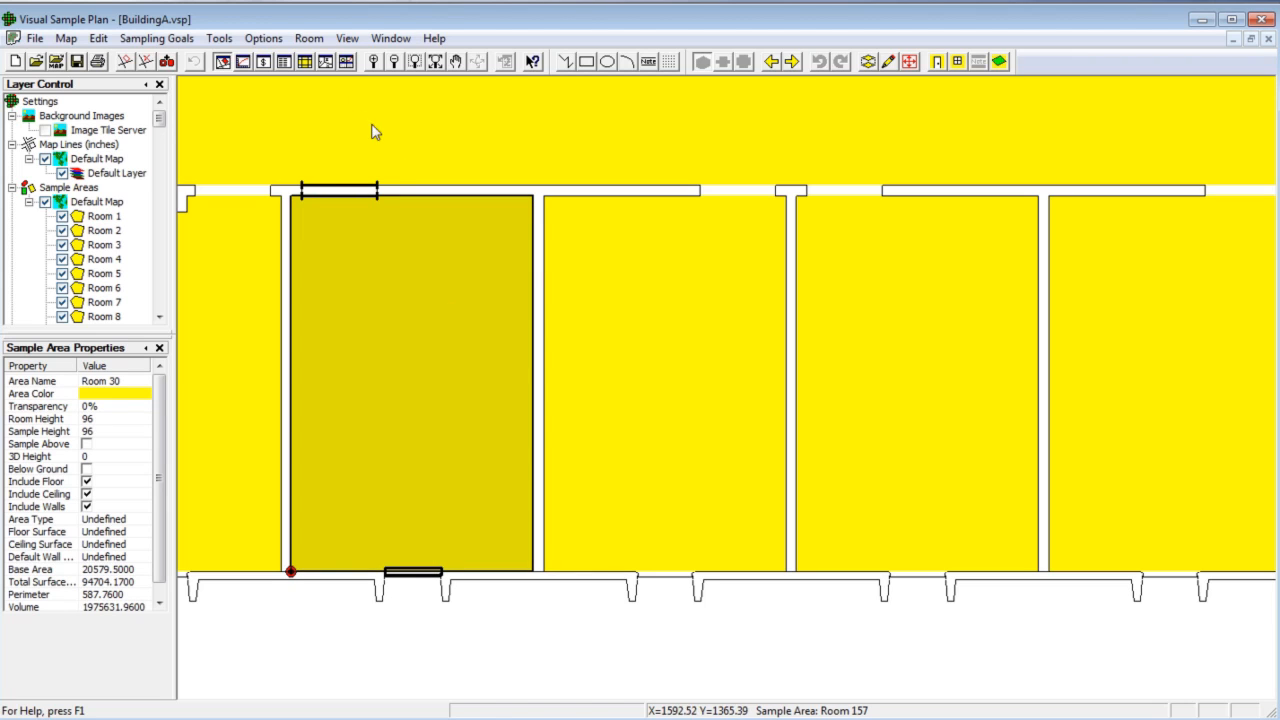
{"action": "left_click", "coordinate": [304, 62]}
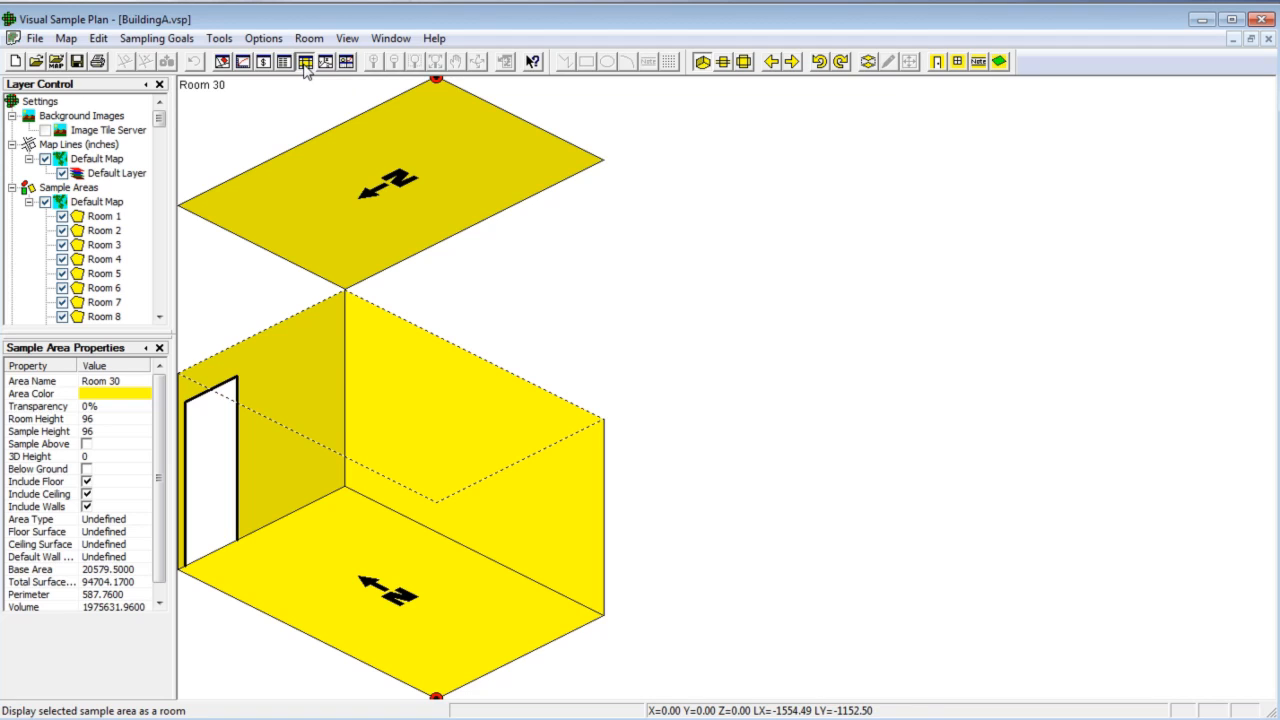
{"action": "left_click", "coordinate": [957, 63]}
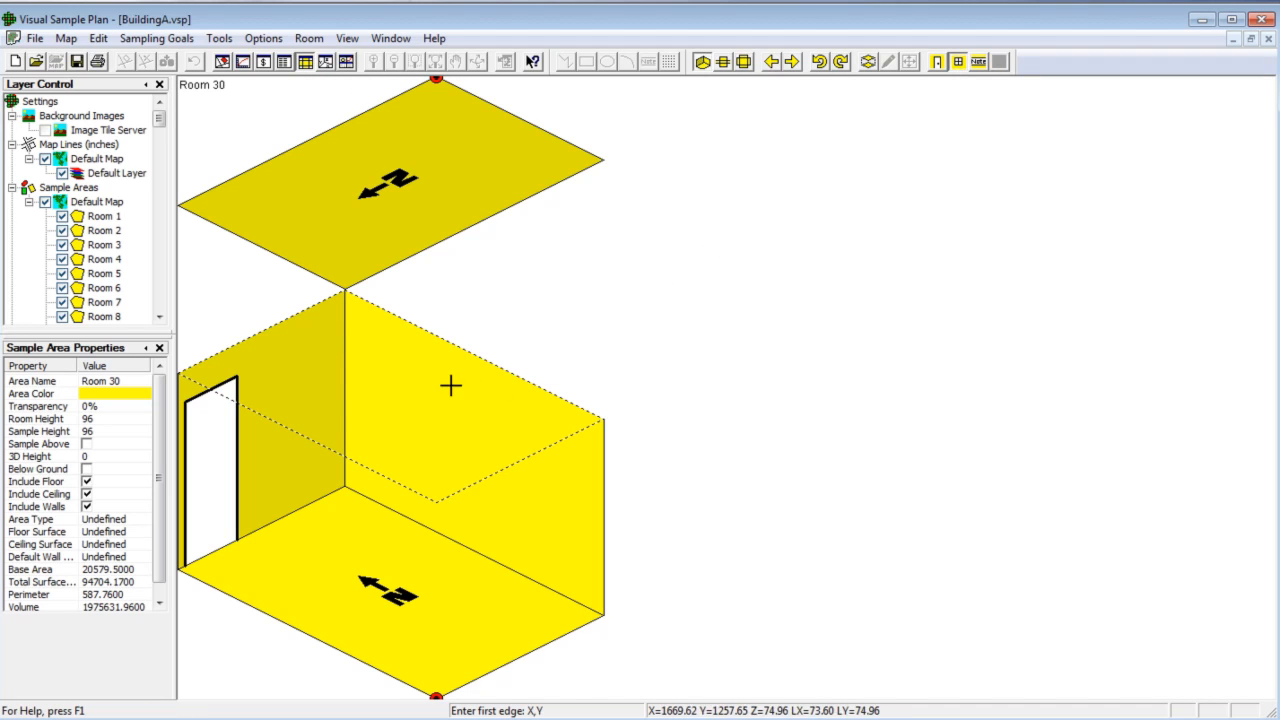
{"action": "left_click", "coordinate": [415, 394]}
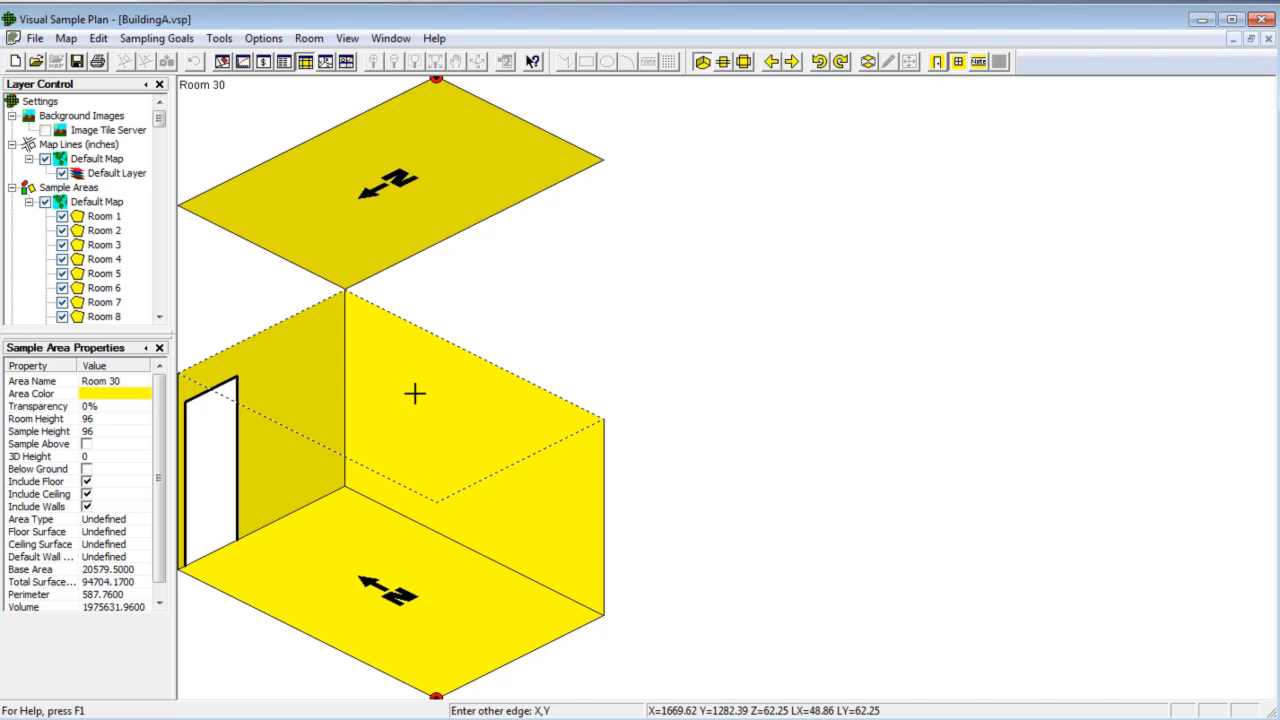
{"action": "left_click", "coordinate": [475, 503]}
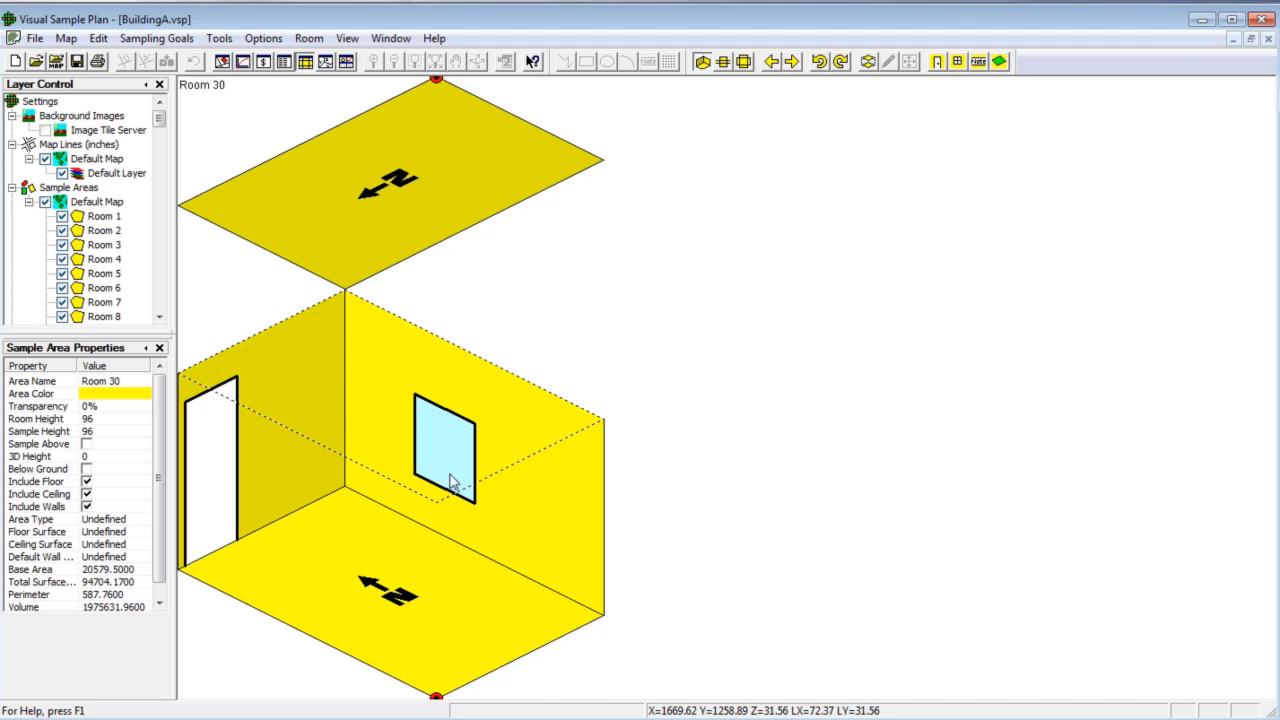
Change the east wall window to an open window positioned at X 48 and Y 24 inches.
{"action": "double_click", "coordinate": [446, 470]}
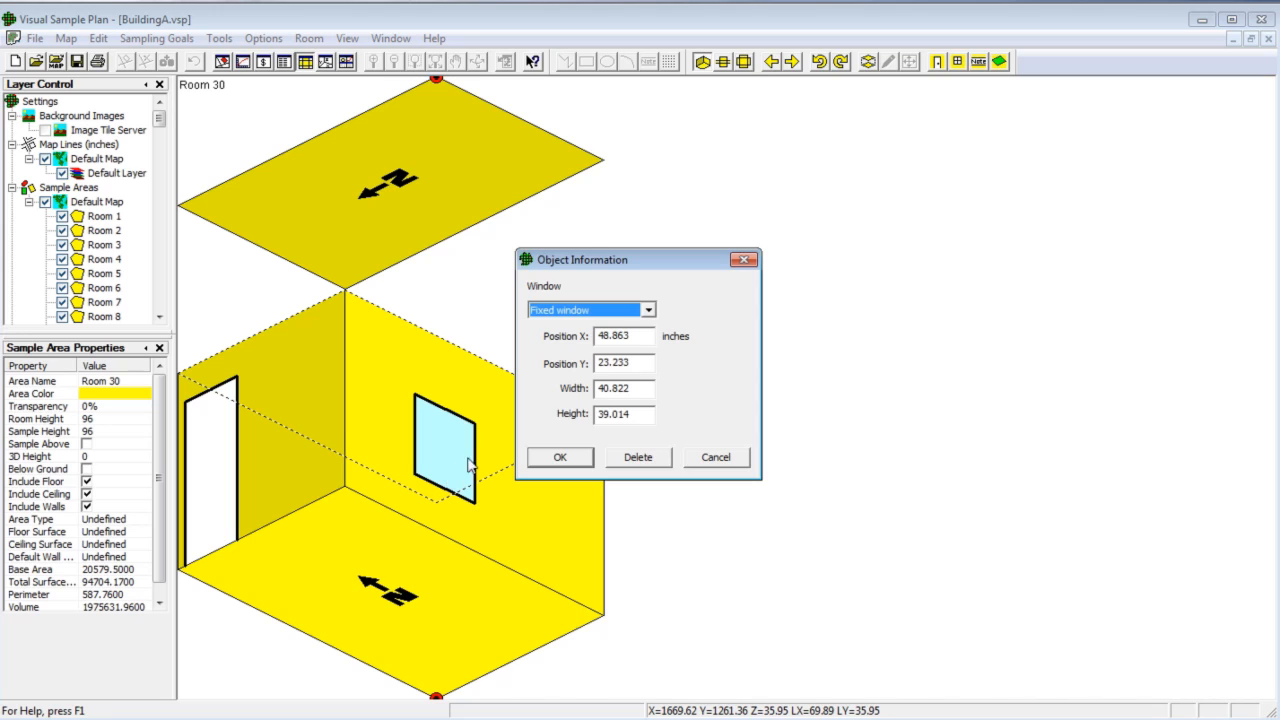
{"action": "left_click", "coordinate": [648, 312]}
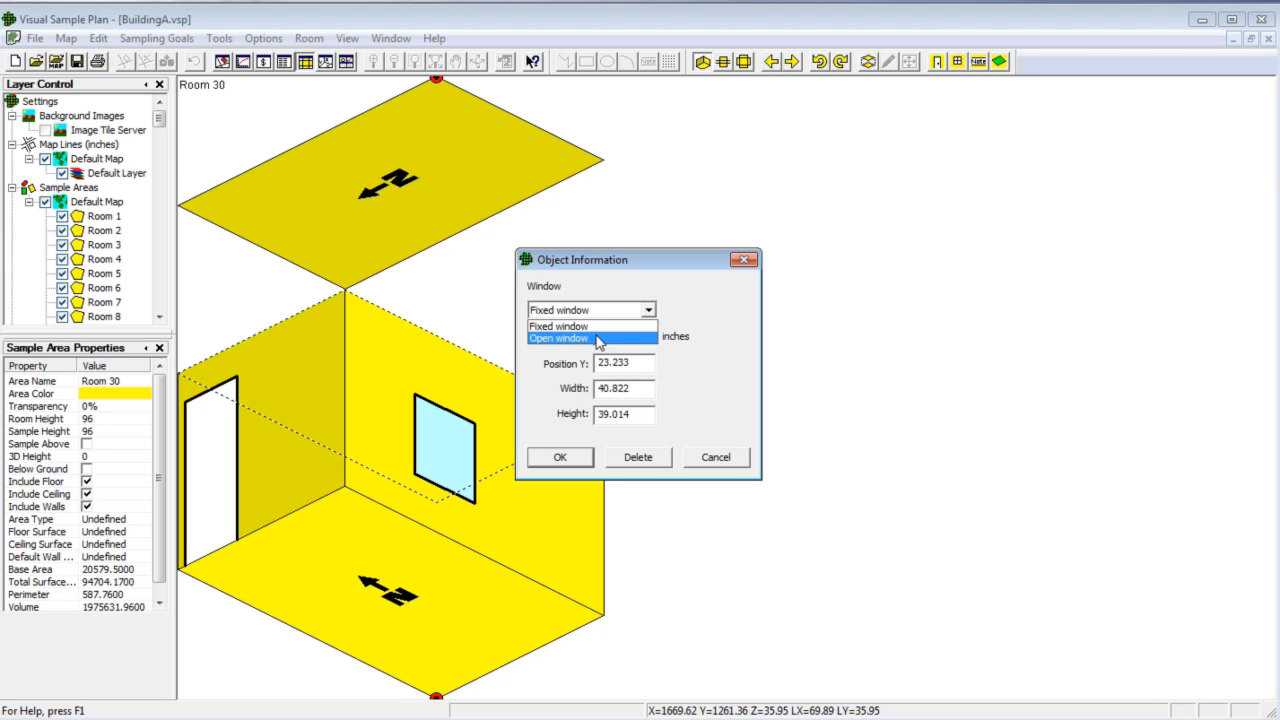
{"action": "left_click", "coordinate": [599, 339]}
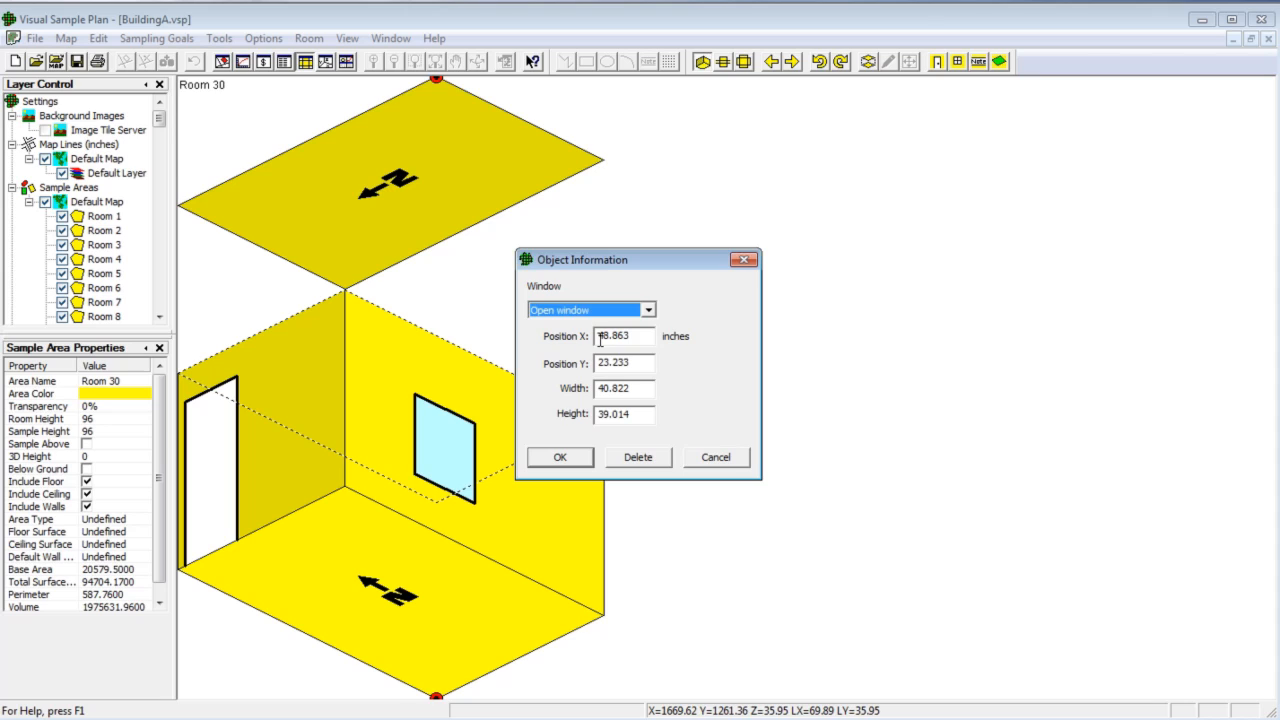
{"action": "left_click_drag", "start_coordinate": [647, 340], "coordinate": [591, 371]}
{"action": "type", "text": "8"}
{"action": "type", "text": "24"}
Set the east wall window's width to 48 inches and height to 36 inches, and apply the changes.
{"action": "left_click_drag", "start_coordinate": [650, 393], "coordinate": [586, 397]}
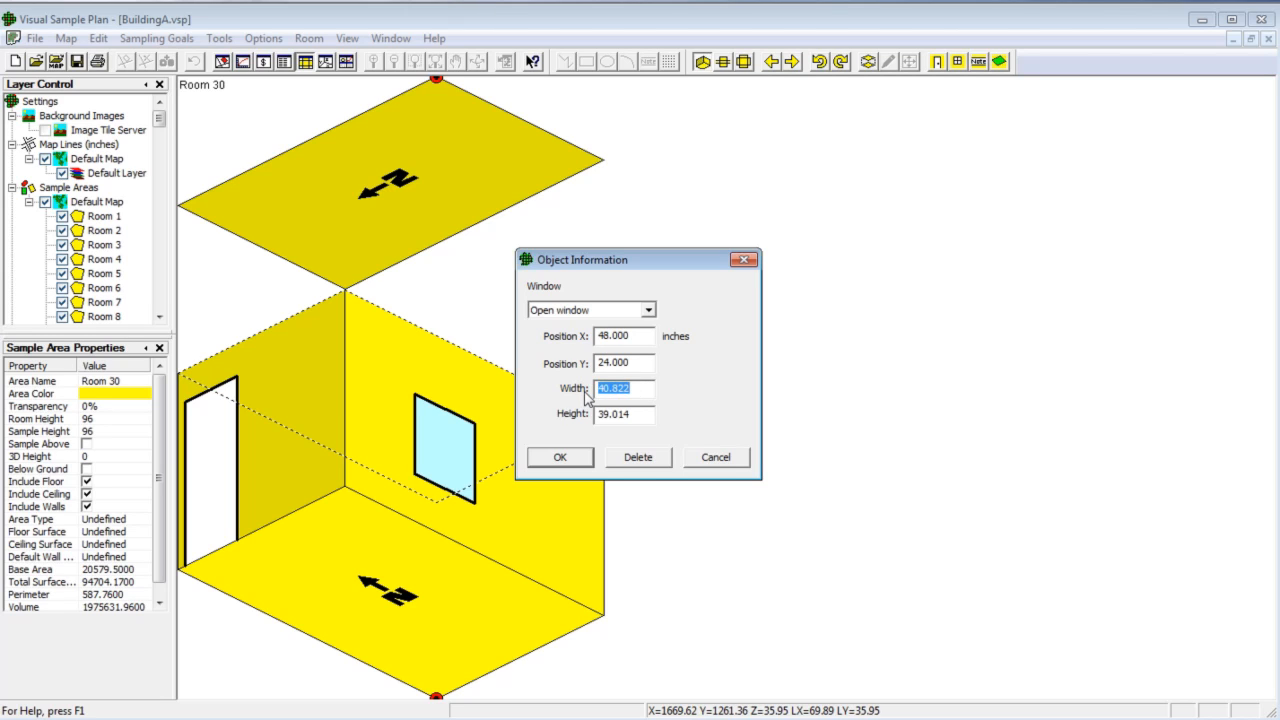
{"action": "type", "text": "48"}
{"action": "key", "text": "Tab"}
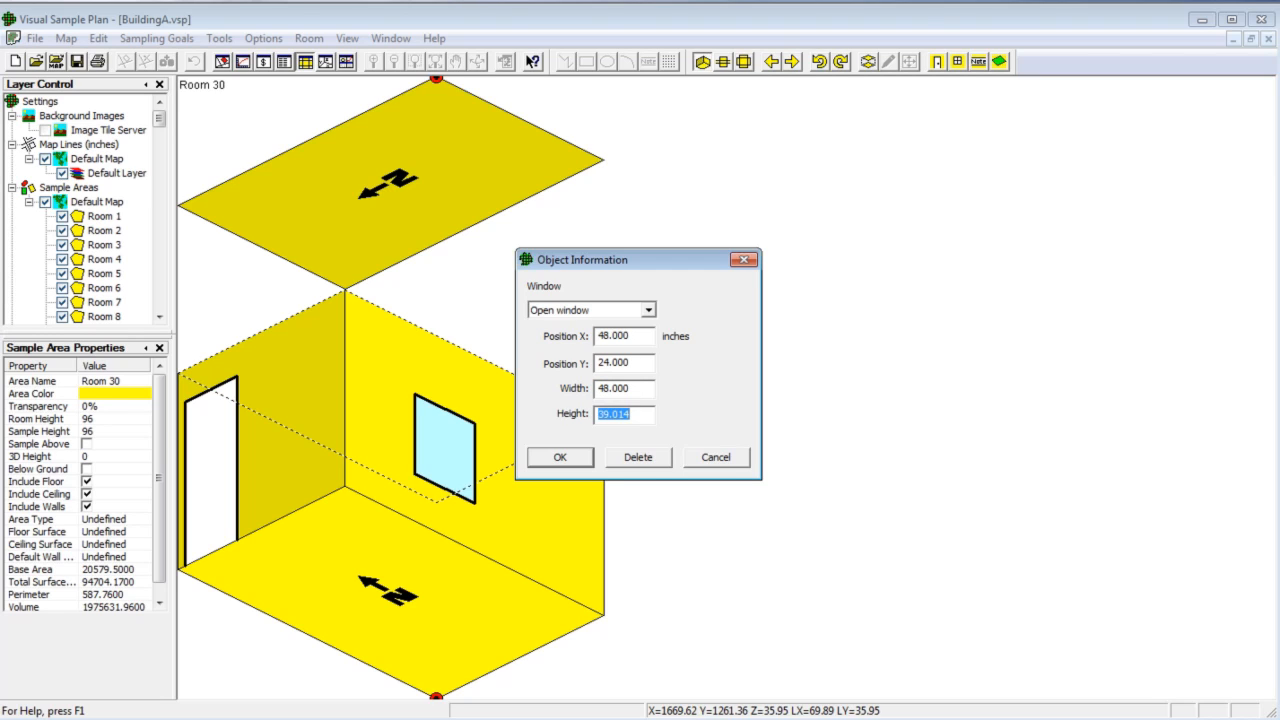
{"action": "type", "text": "36"}
{"action": "key", "text": "Tab"}
{"action": "left_click", "coordinate": [561, 458]}
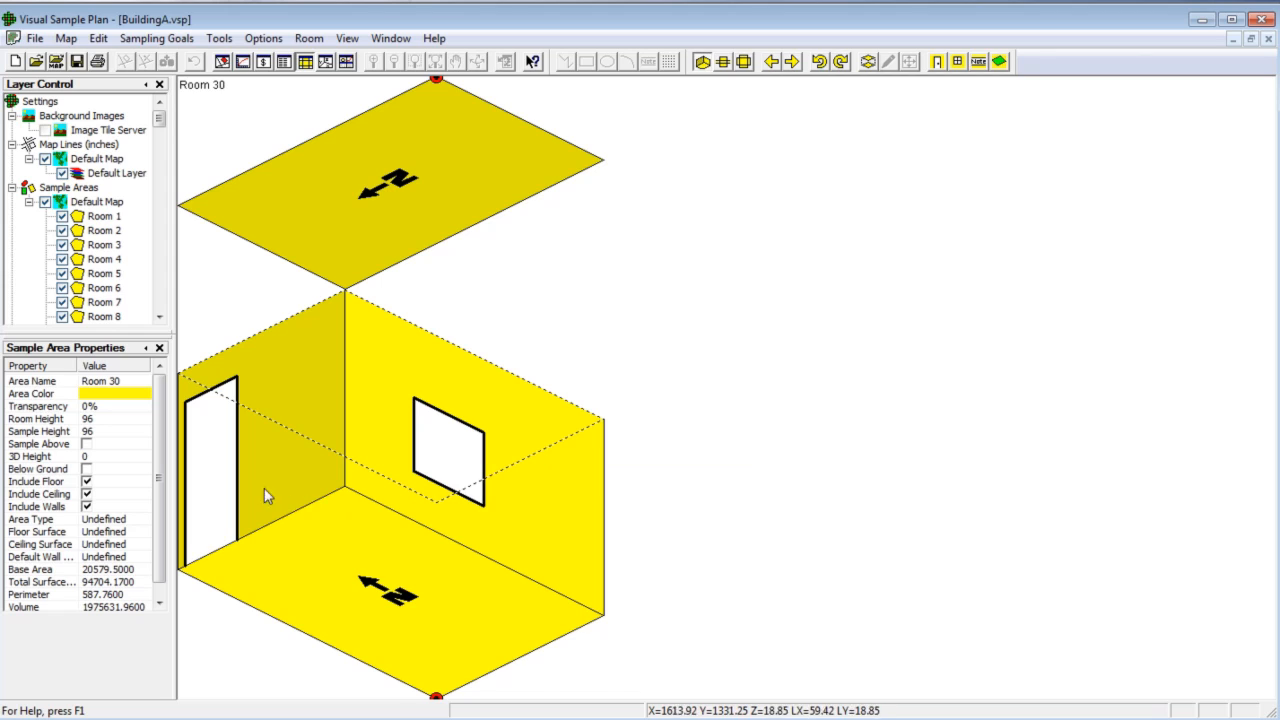
Review the type, position and size settings of Room 30's door.
{"action": "double_click", "coordinate": [203, 473]}
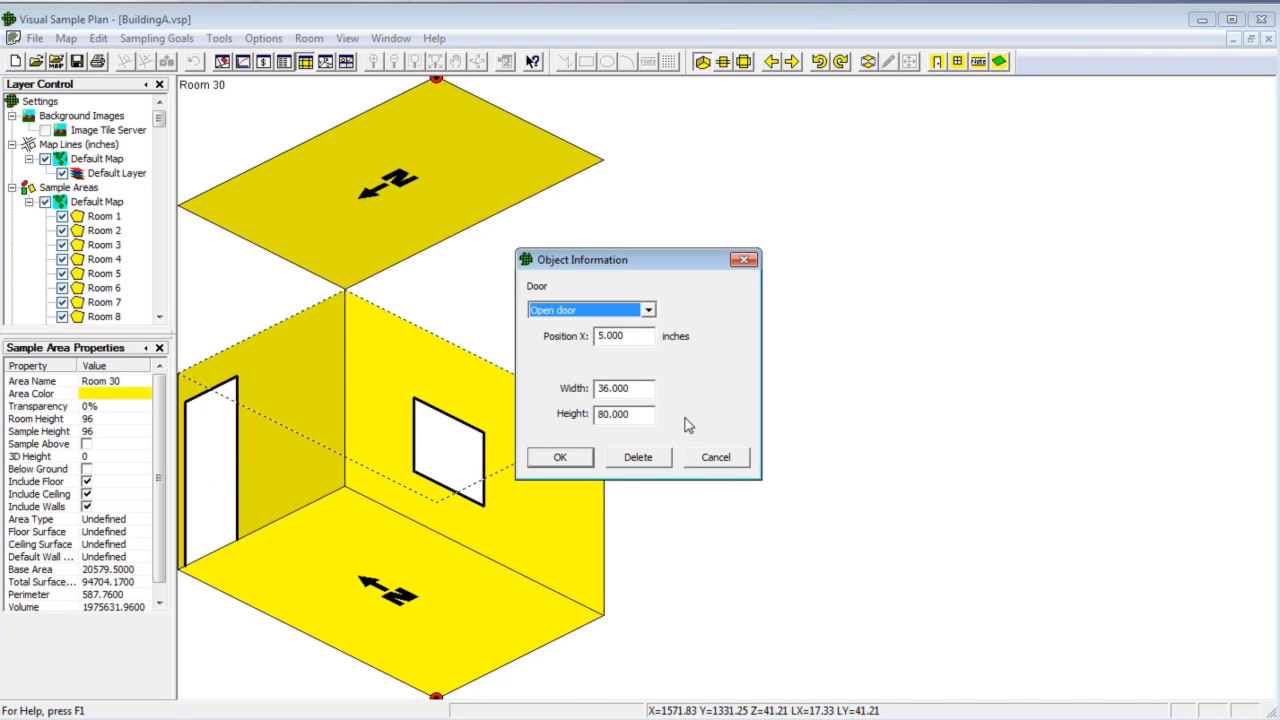
{"action": "left_click", "coordinate": [586, 459]}
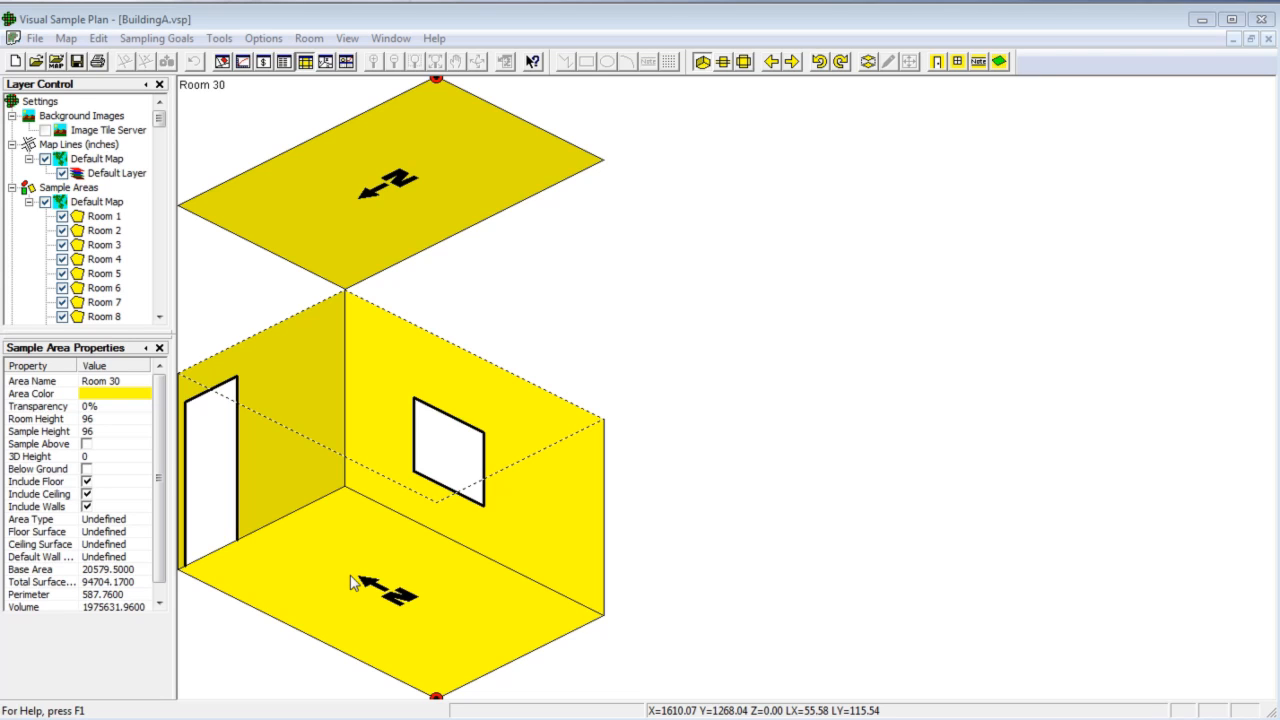
Define a new surface type named Wood and give it a reddish-brown color.
{"action": "left_click", "coordinate": [97, 39]}
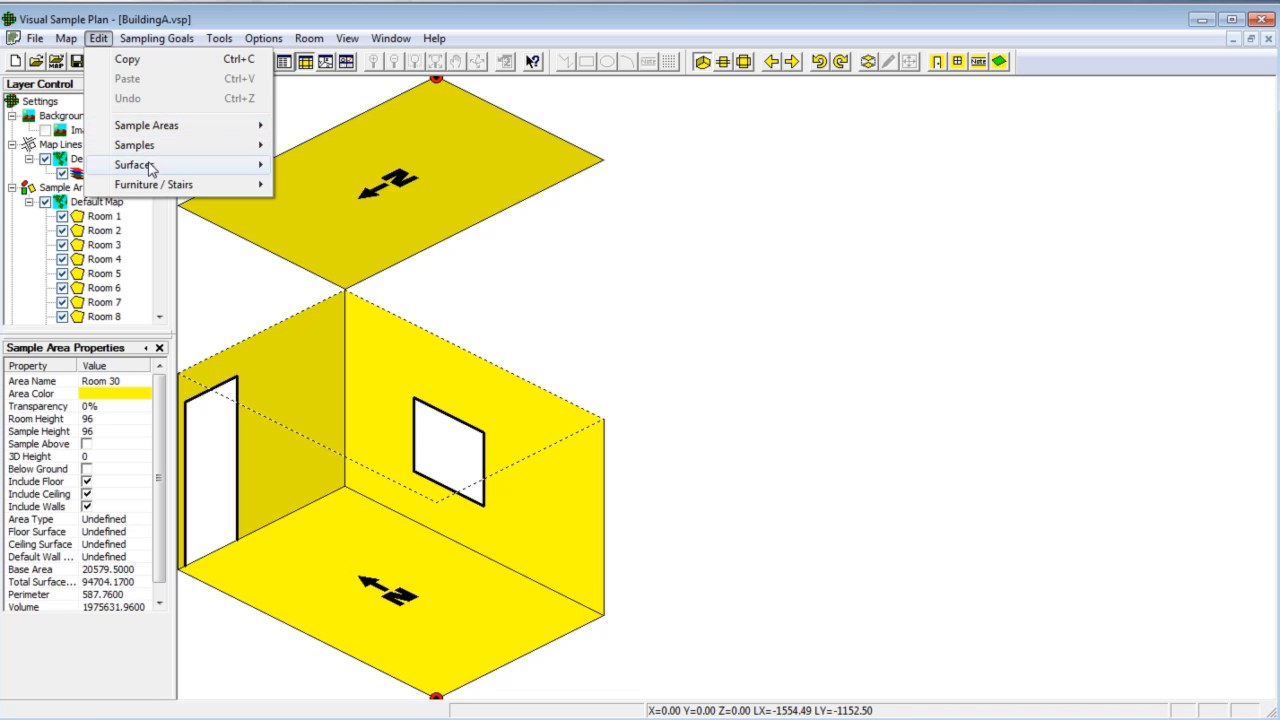
{"action": "mouse_move", "coordinate": [150, 168]}
{"action": "left_click", "coordinate": [326, 184]}
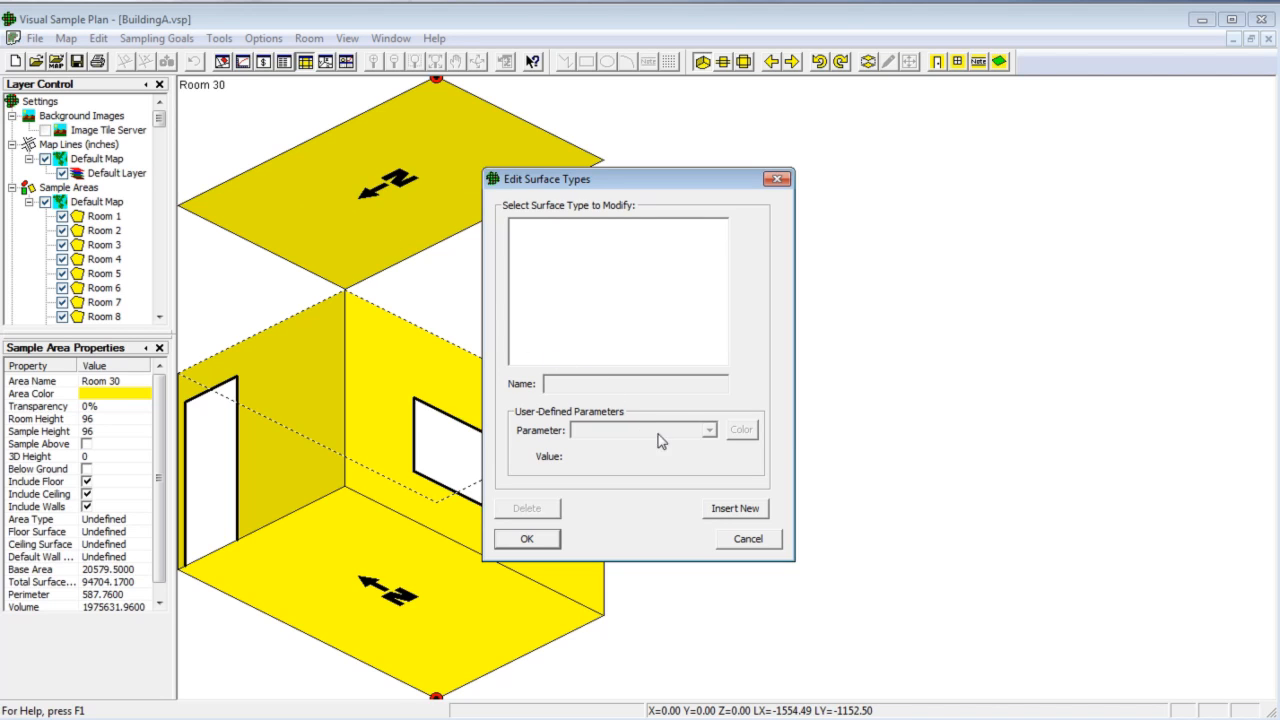
{"action": "left_click", "coordinate": [755, 511]}
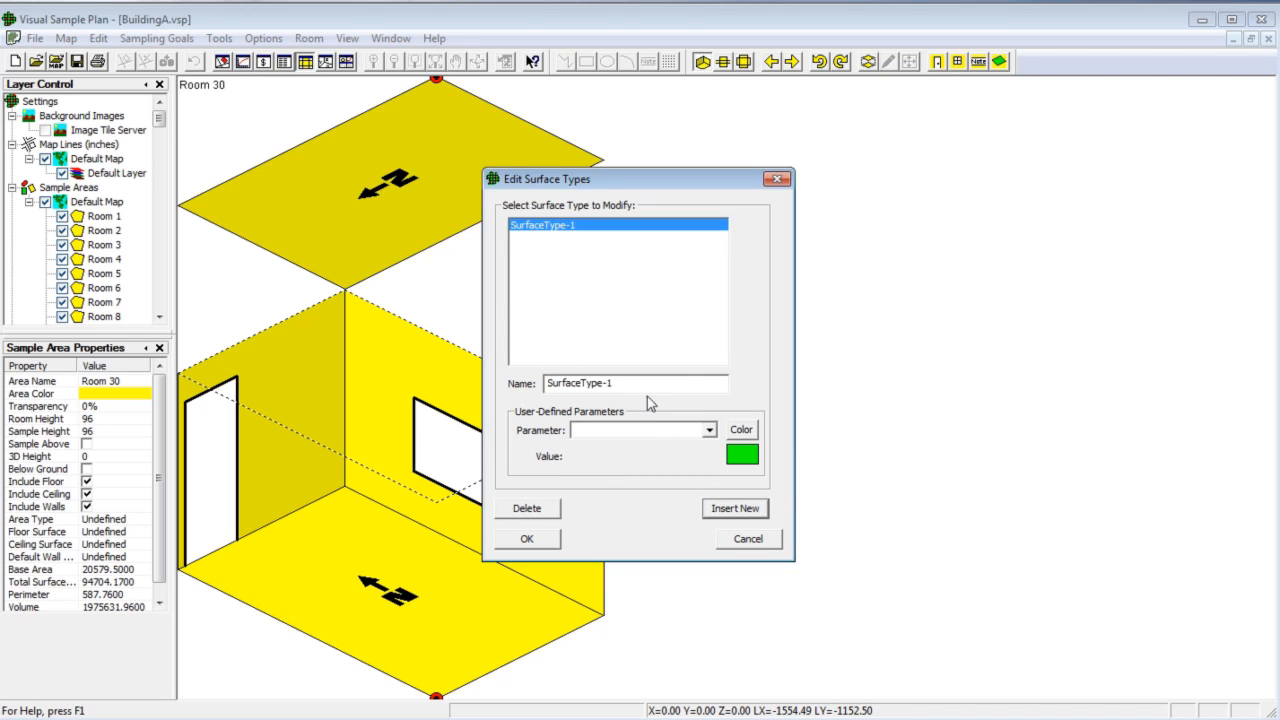
{"action": "left_click_drag", "start_coordinate": [641, 383], "coordinate": [534, 382]}
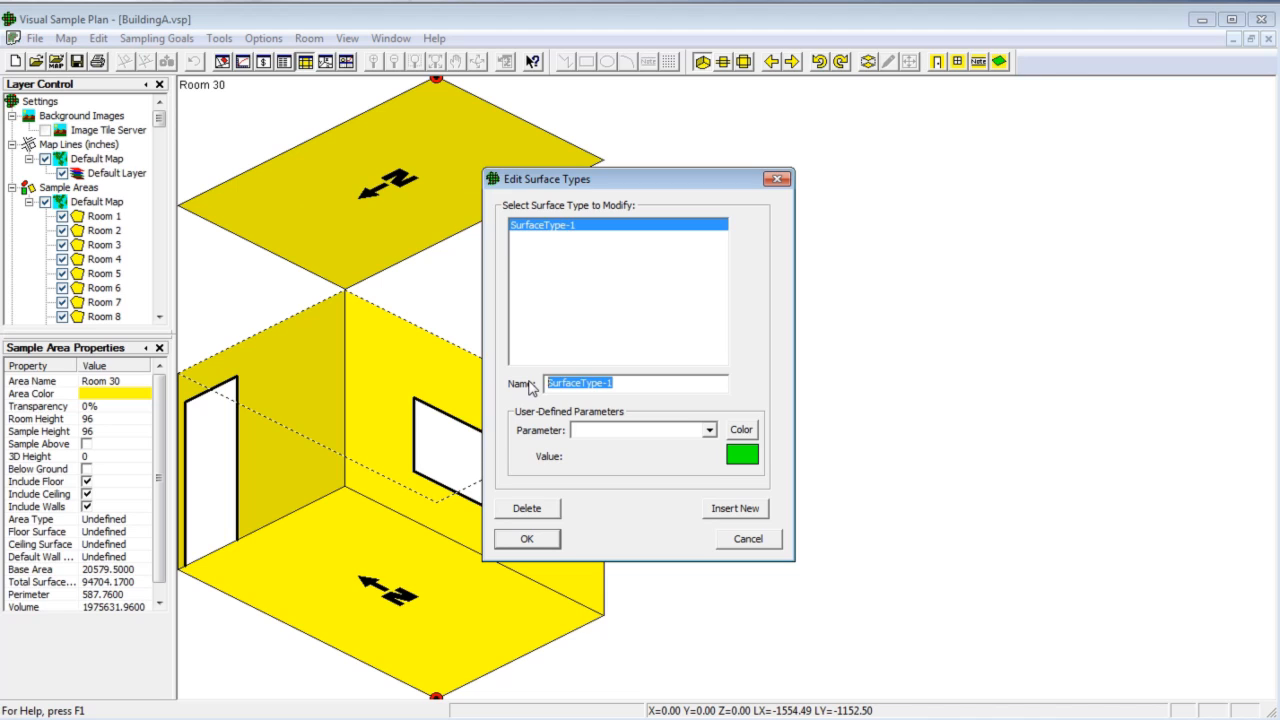
{"action": "type", "text": "Wood"}
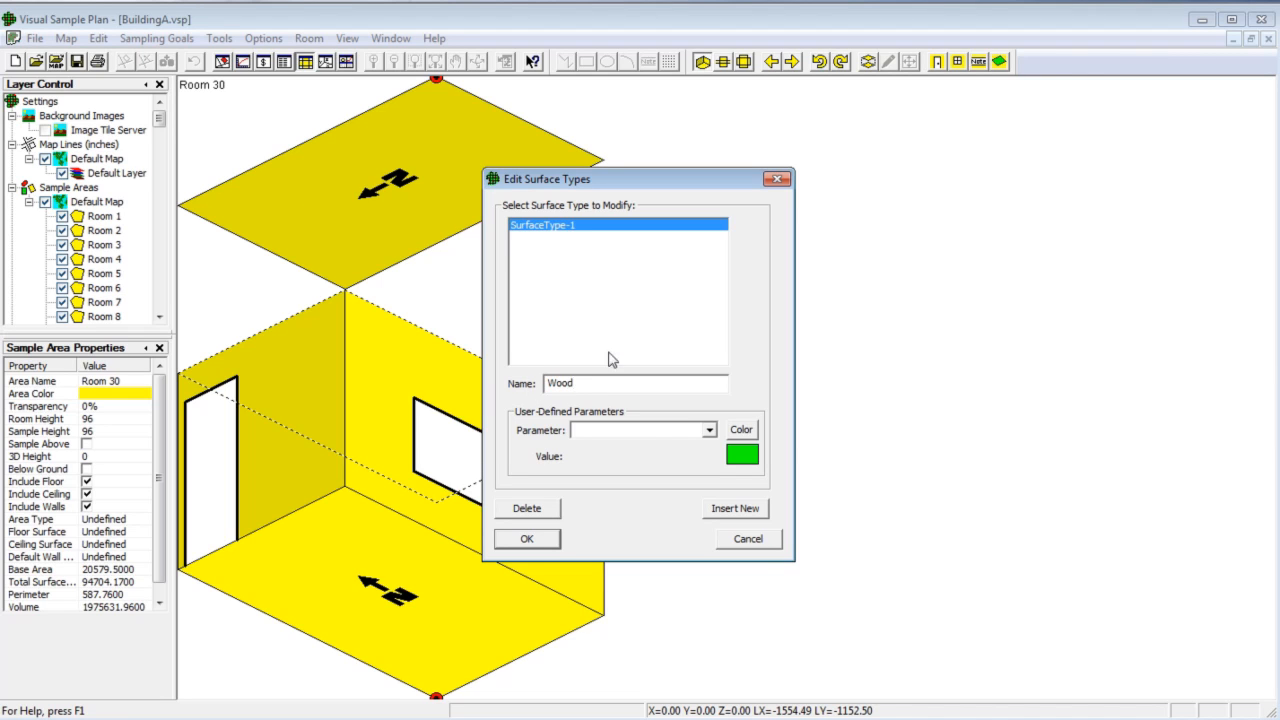
{"action": "left_click", "coordinate": [741, 429]}
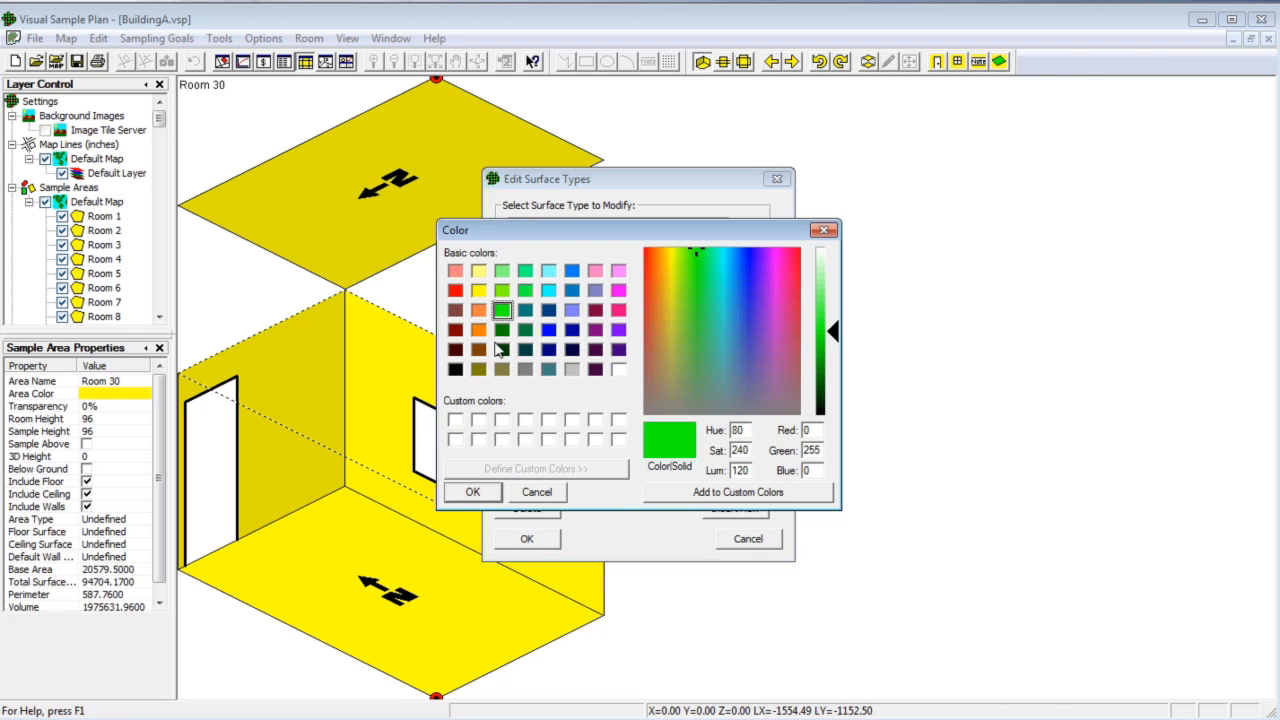
{"action": "left_click", "coordinate": [457, 314]}
{"action": "left_click", "coordinate": [467, 491]}
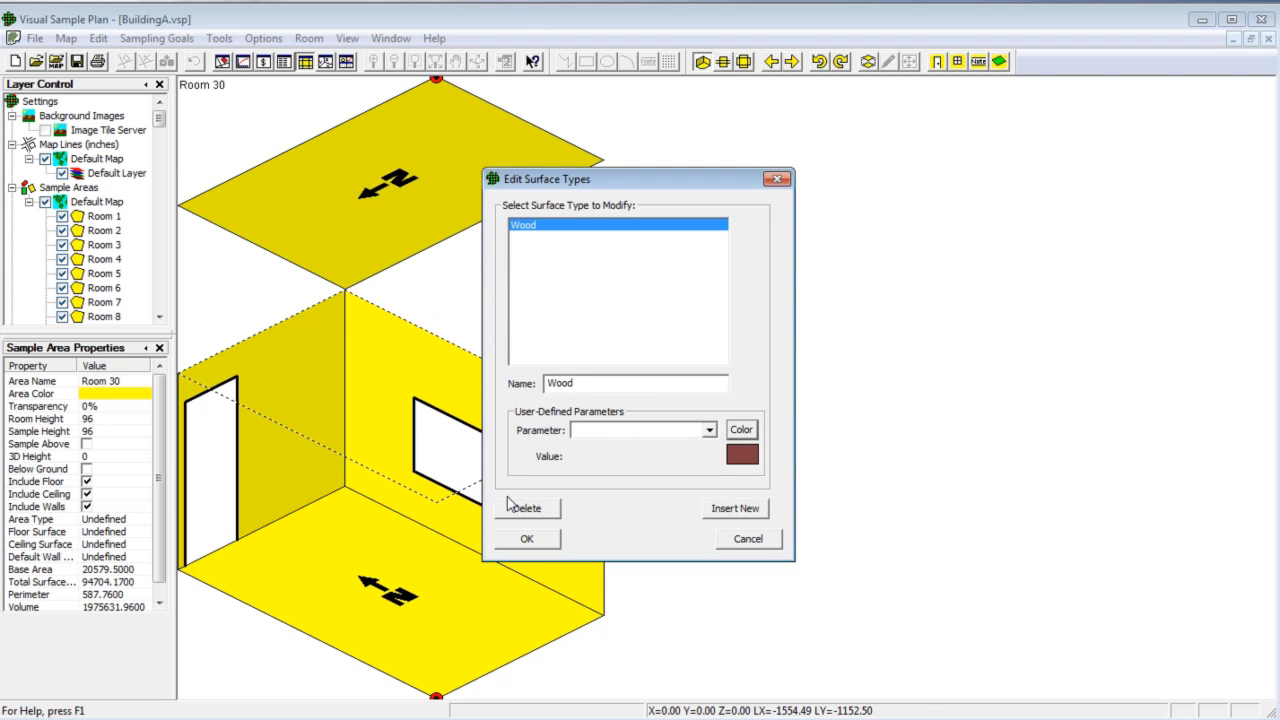
Add a second surface type named Carpet, give it a medium blue color, and save the surface types.
{"action": "left_click", "coordinate": [716, 511]}
{"action": "left_click_drag", "start_coordinate": [614, 384], "coordinate": [491, 388]}
{"action": "type", "text": "Carpet"}
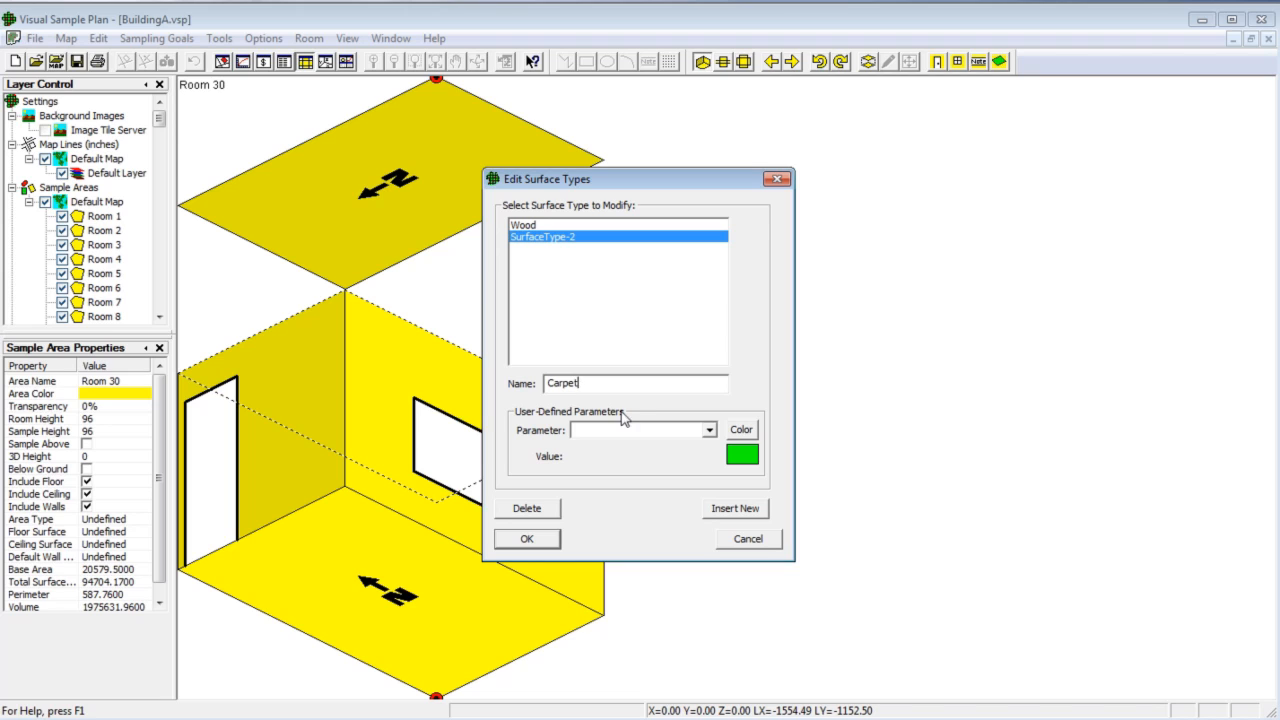
{"action": "left_click", "coordinate": [739, 430]}
{"action": "left_click", "coordinate": [571, 291]}
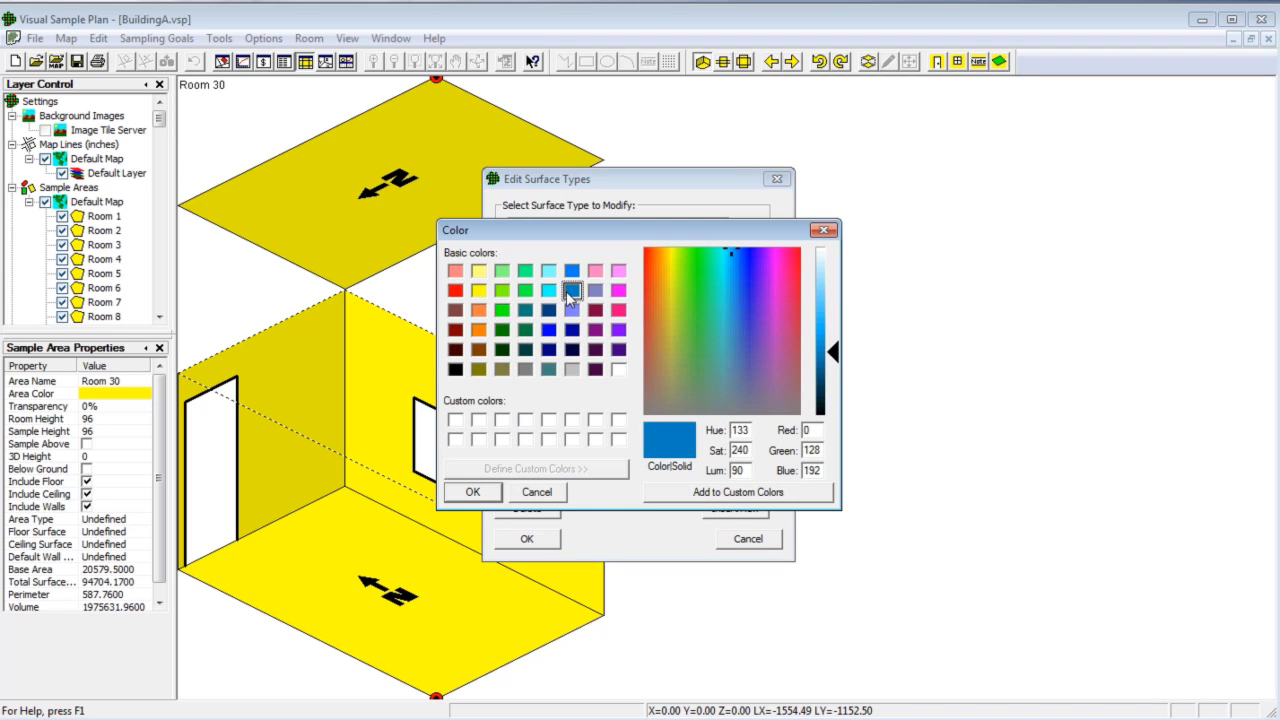
{"action": "left_click", "coordinate": [490, 492]}
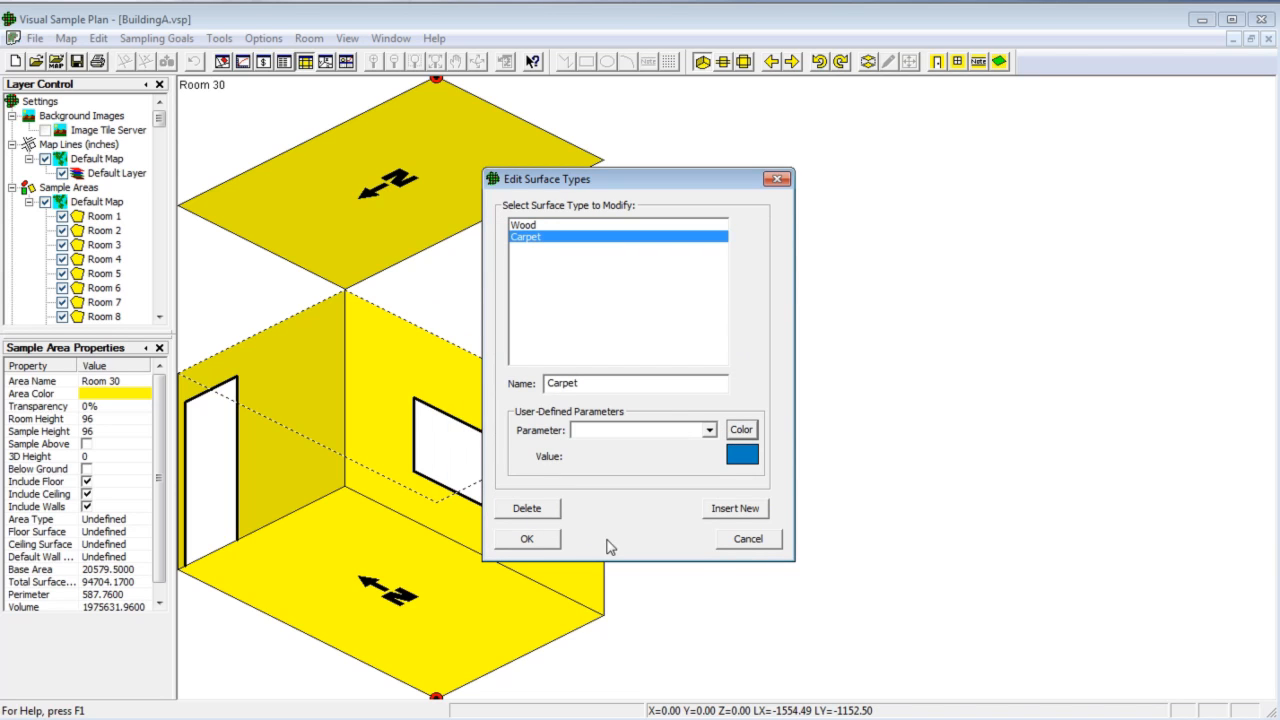
{"action": "left_click", "coordinate": [527, 539]}
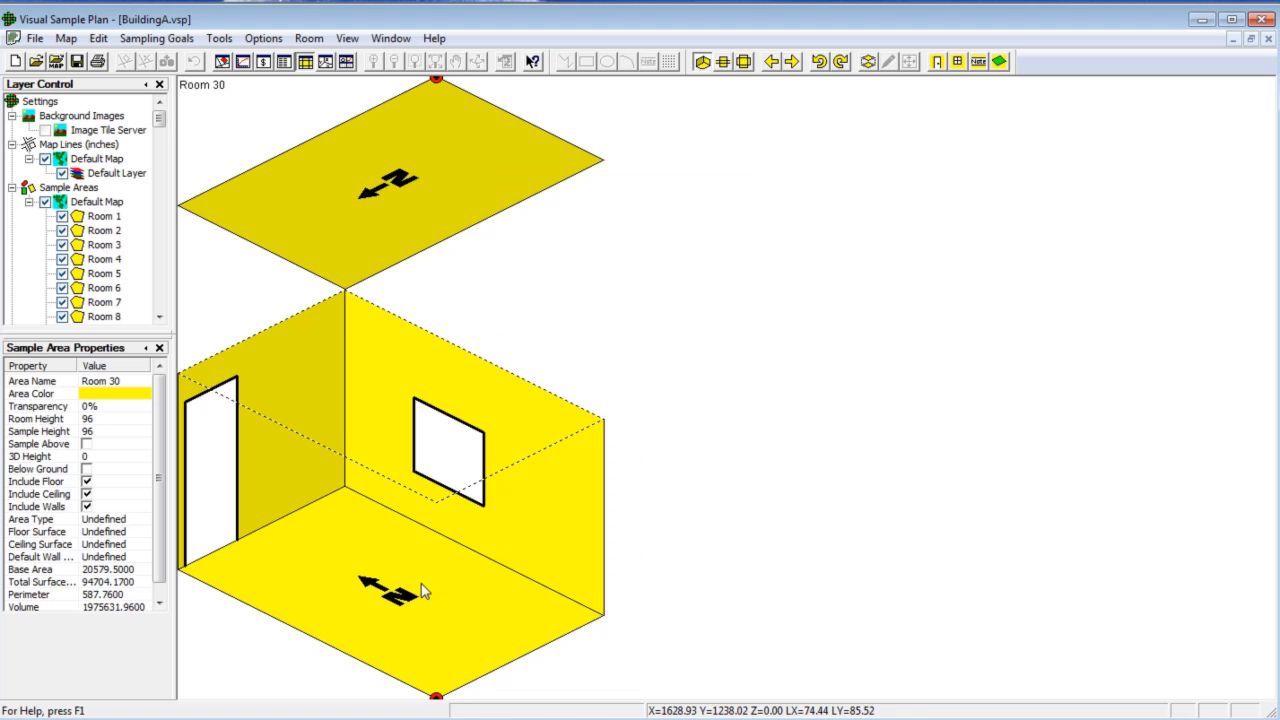
Assign the Wood surface type to the floor of Room 30.
{"action": "double_click", "coordinate": [421, 590]}
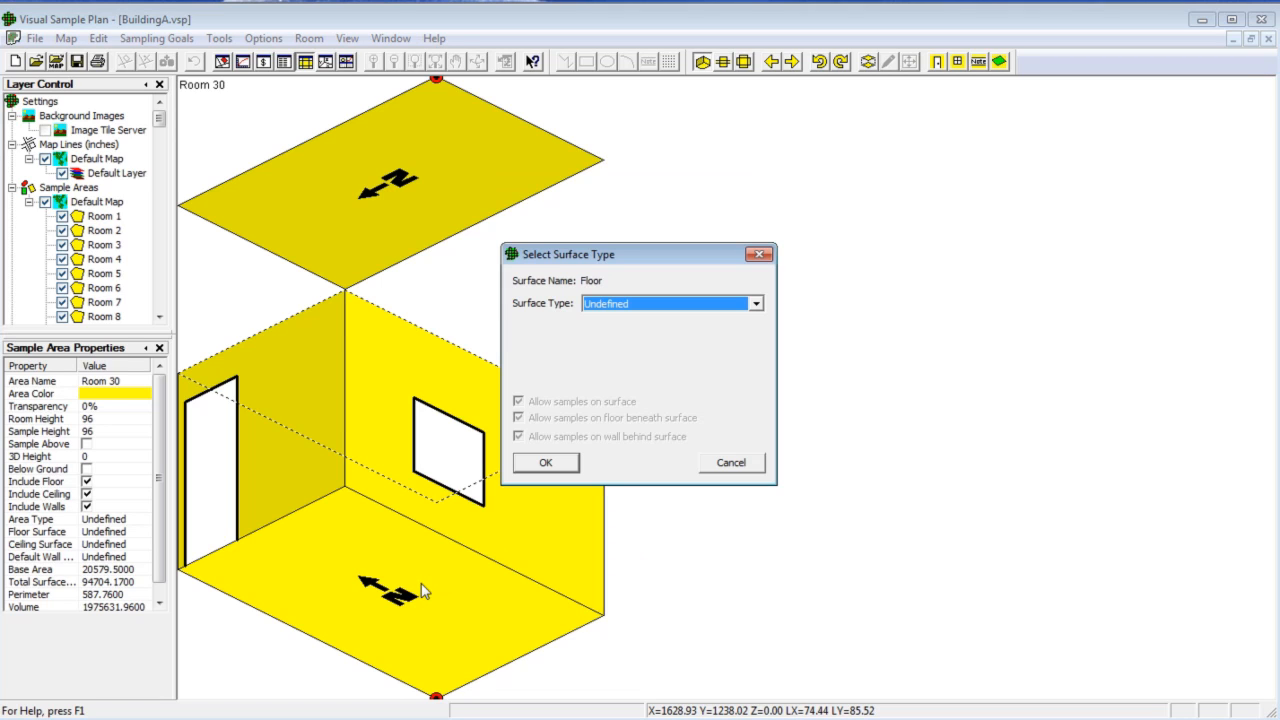
{"action": "left_click", "coordinate": [684, 304]}
{"action": "left_click", "coordinate": [668, 332]}
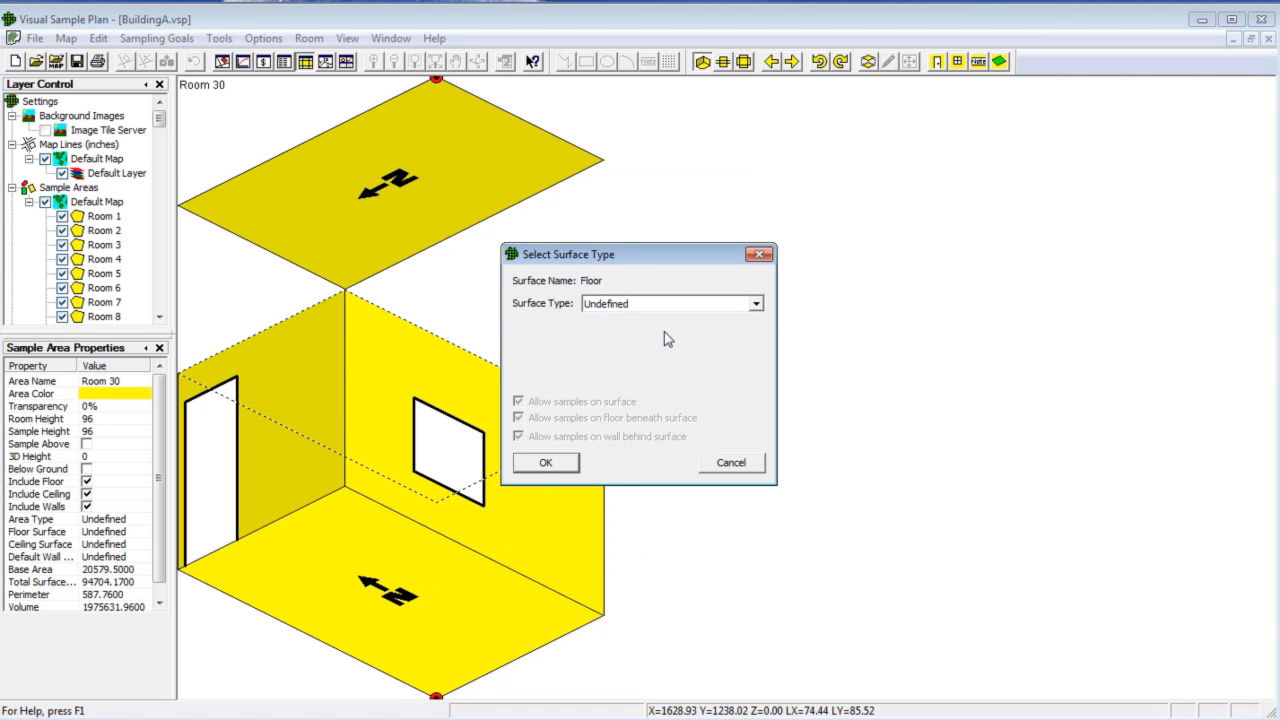
{"action": "left_click", "coordinate": [545, 462]}
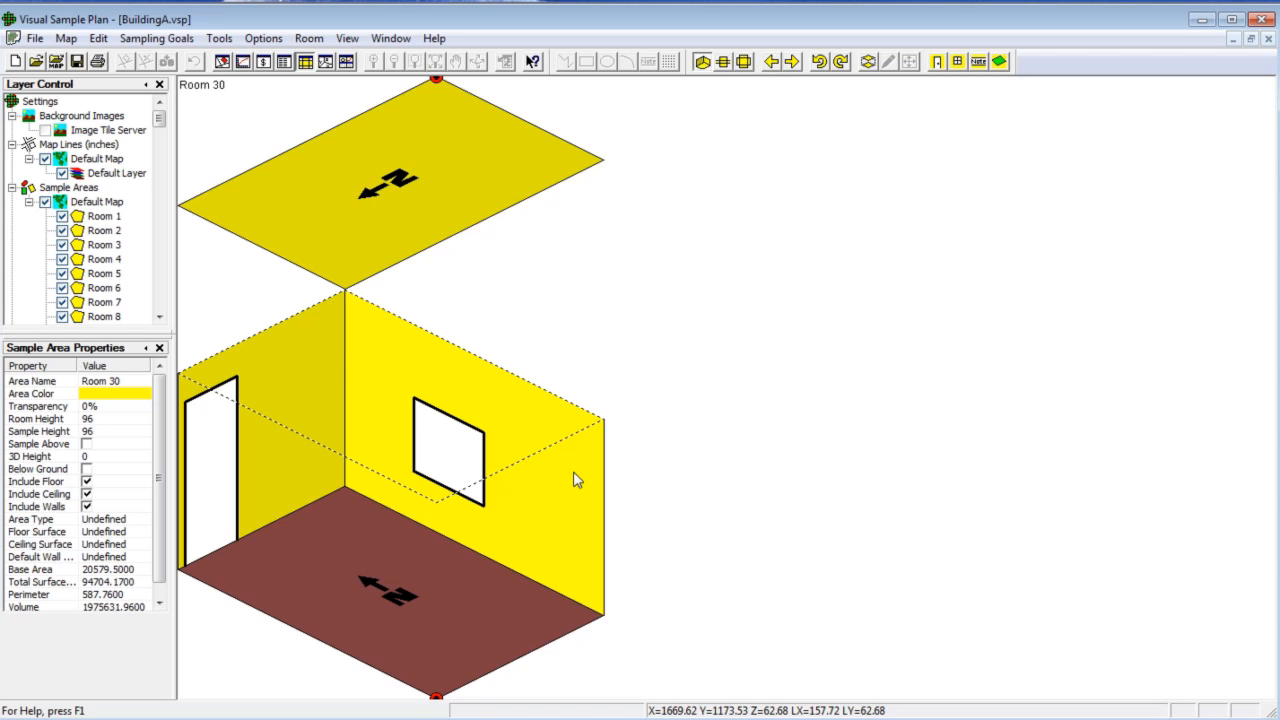
Place a rectangular surface overlay of type Carpet in the middle of Room 30's floor.
{"action": "left_click", "coordinate": [999, 62]}
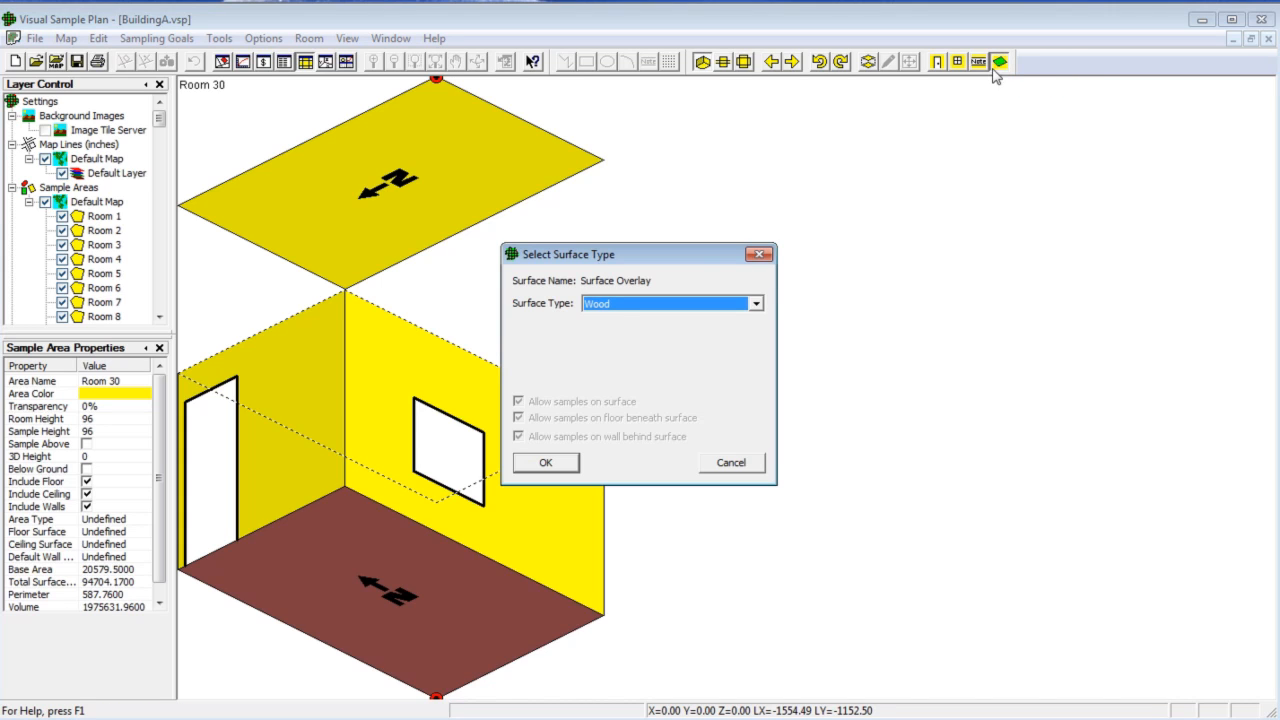
{"action": "left_click", "coordinate": [725, 305]}
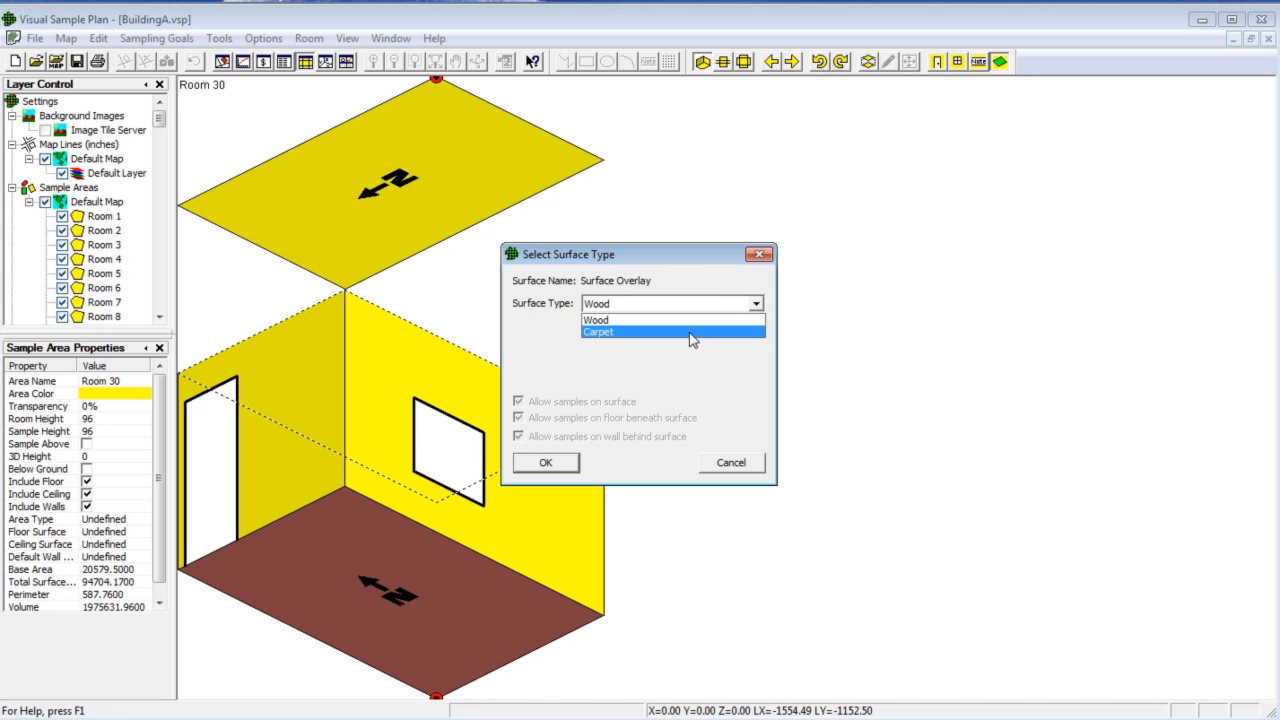
{"action": "left_click", "coordinate": [690, 325]}
{"action": "left_click", "coordinate": [546, 463]}
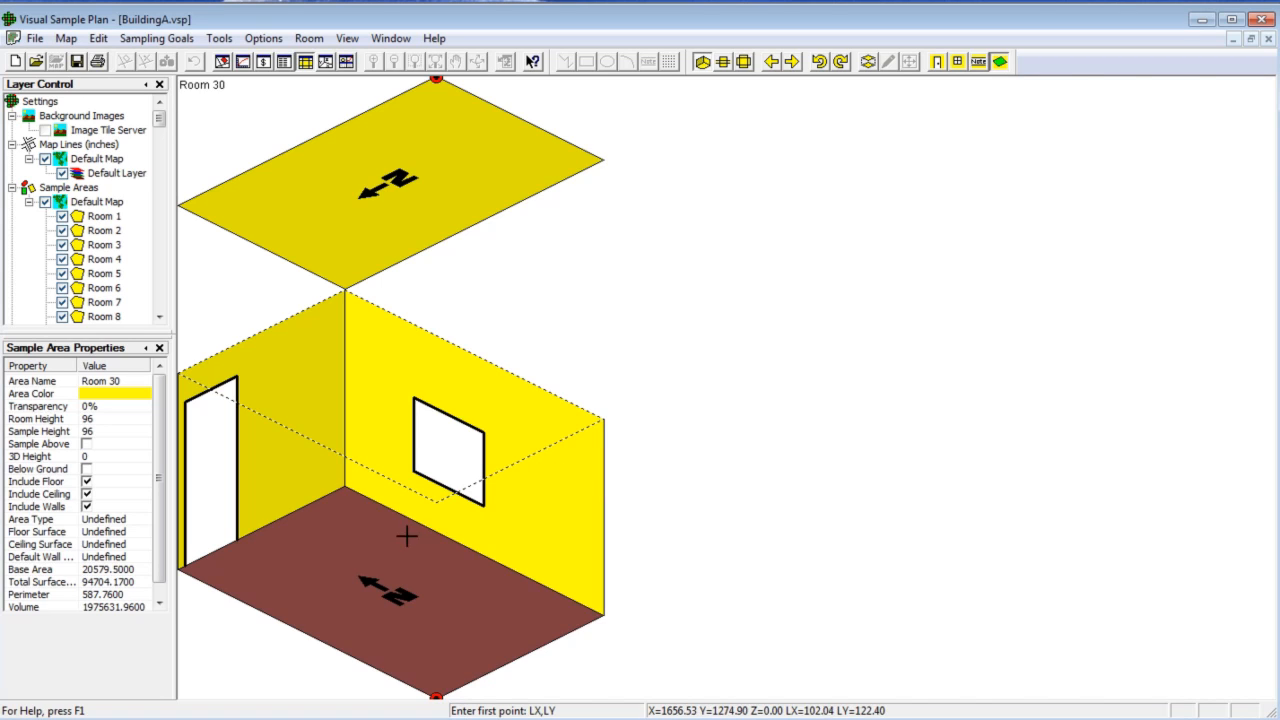
{"action": "left_click", "coordinate": [356, 531]}
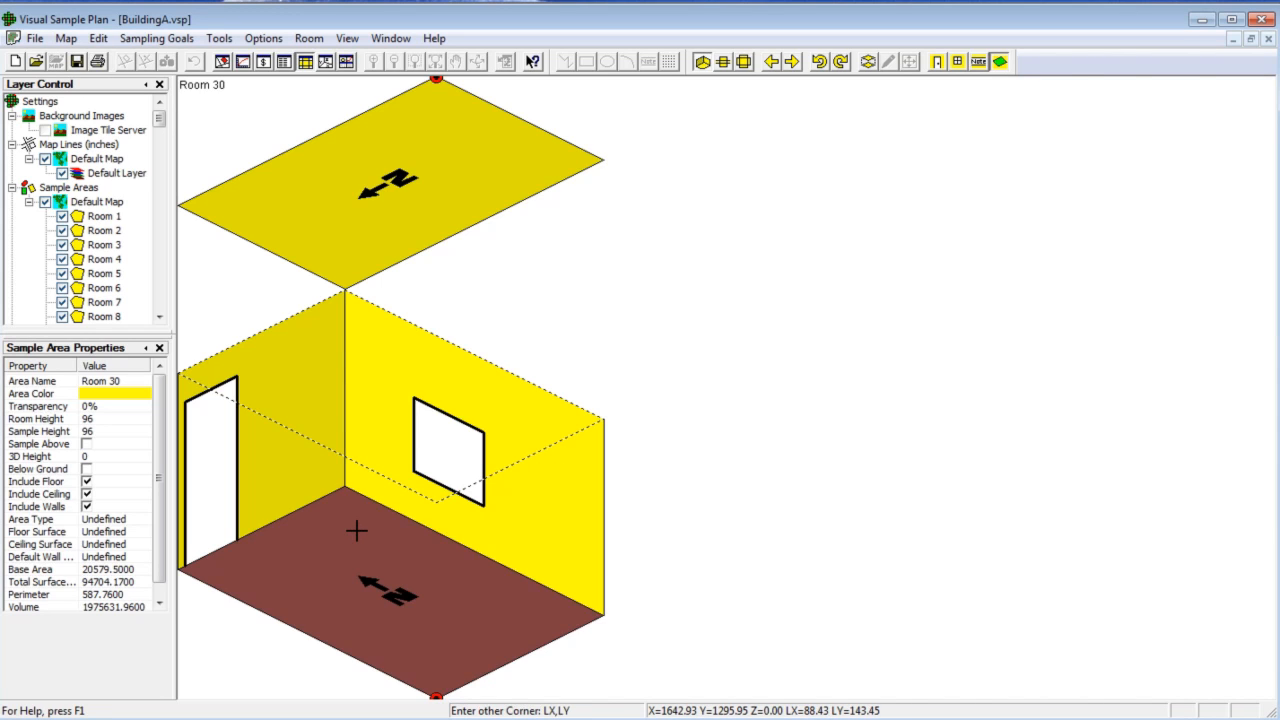
{"action": "left_click", "coordinate": [415, 643]}
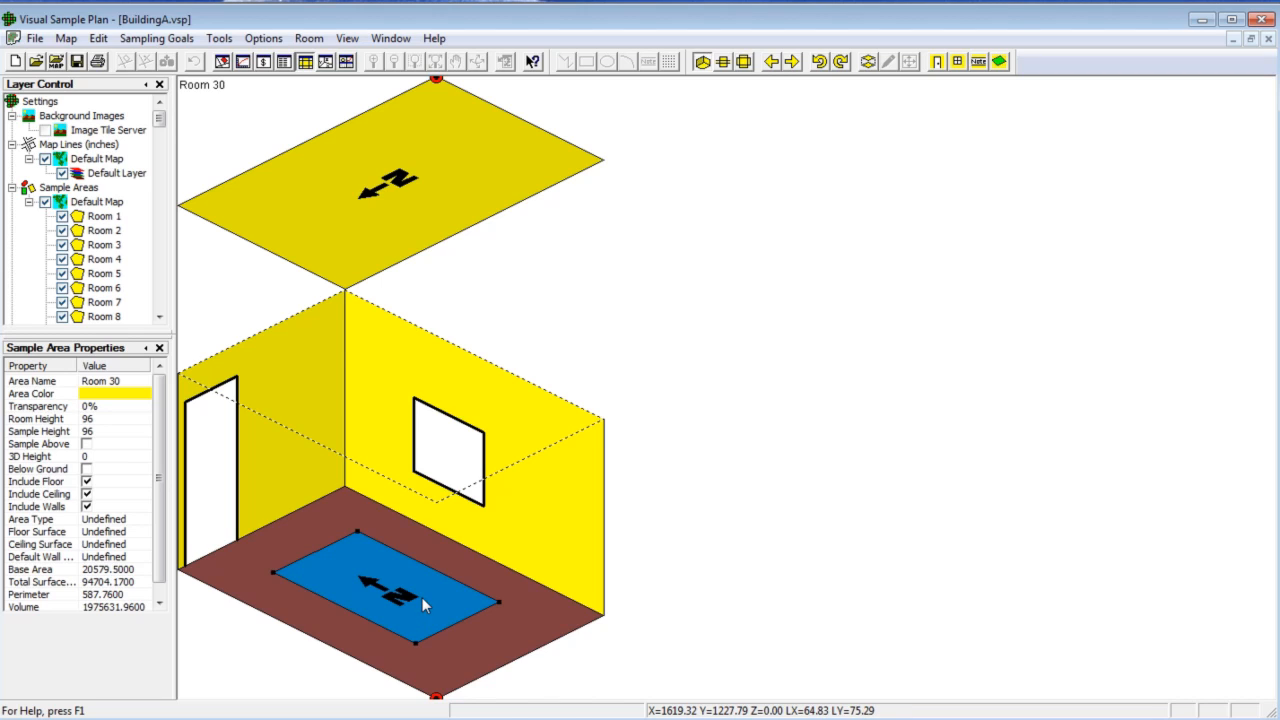
Move the carpet overlay toward the room's near corner and extend part of its edge toward the window wall, making an L shape.
{"action": "left_click", "coordinate": [459, 622]}
{"action": "left_click_drag", "start_coordinate": [422, 597], "coordinate": [460, 623]}
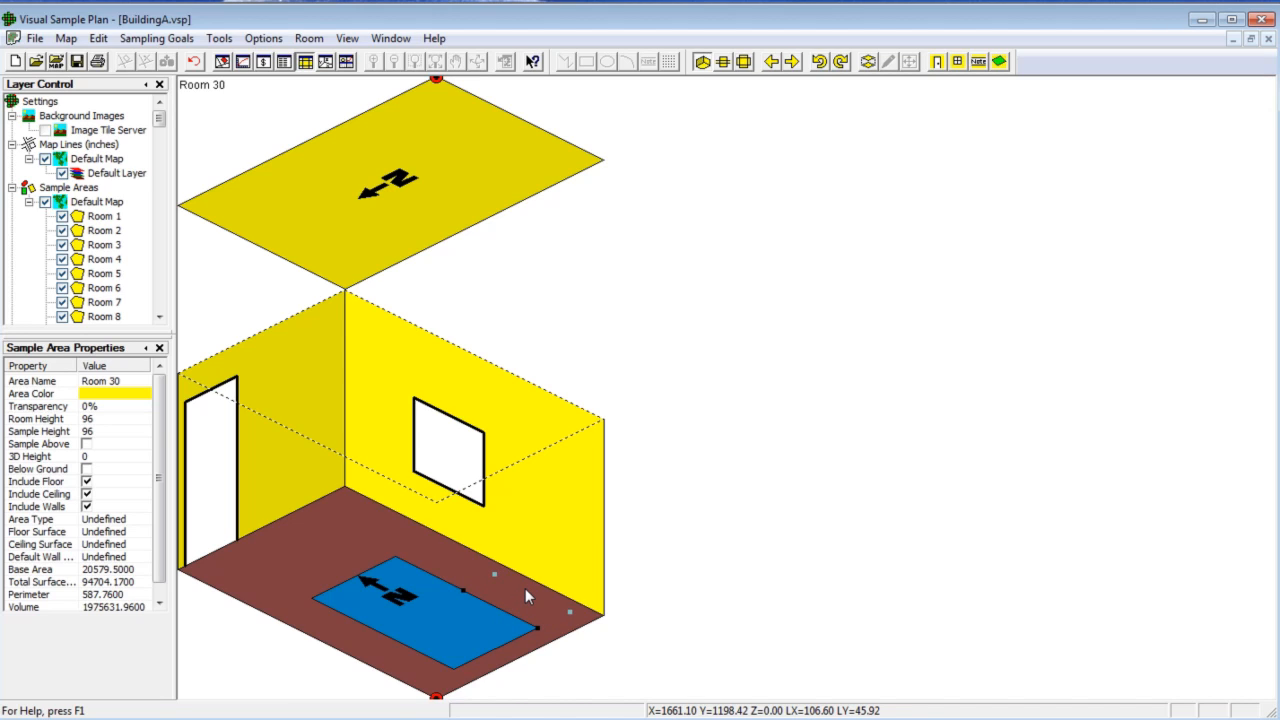
{"action": "left_click_drag", "start_coordinate": [494, 604], "coordinate": [525, 588]}
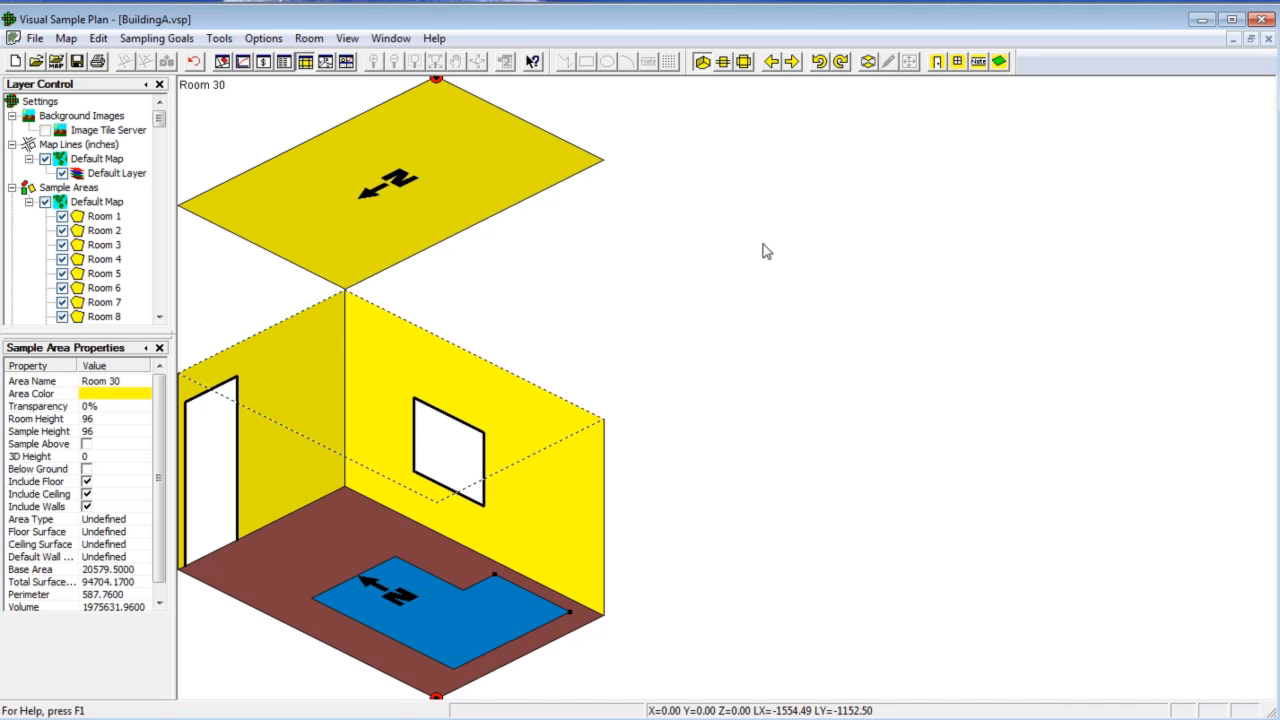
Show the guide grid at 1-foot spacing with its origin at 0, 0 and hide it again.
{"action": "left_click", "coordinate": [668, 62]}
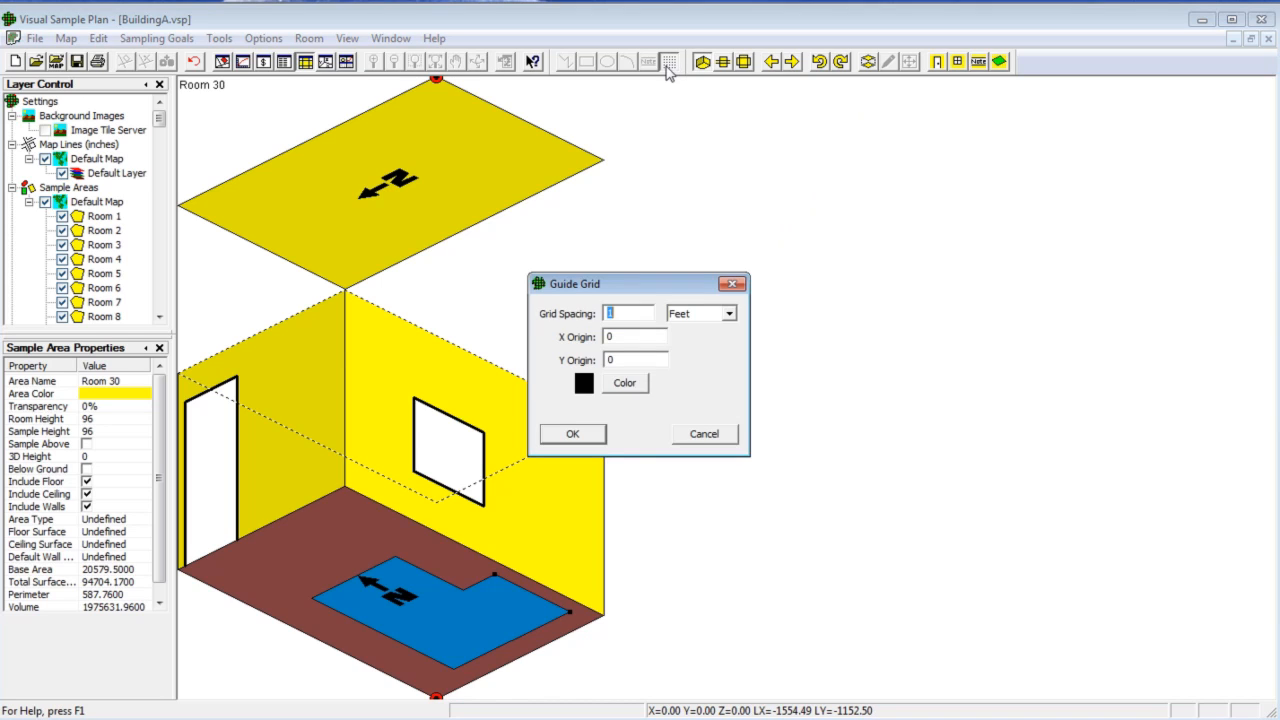
{"action": "left_click", "coordinate": [576, 434]}
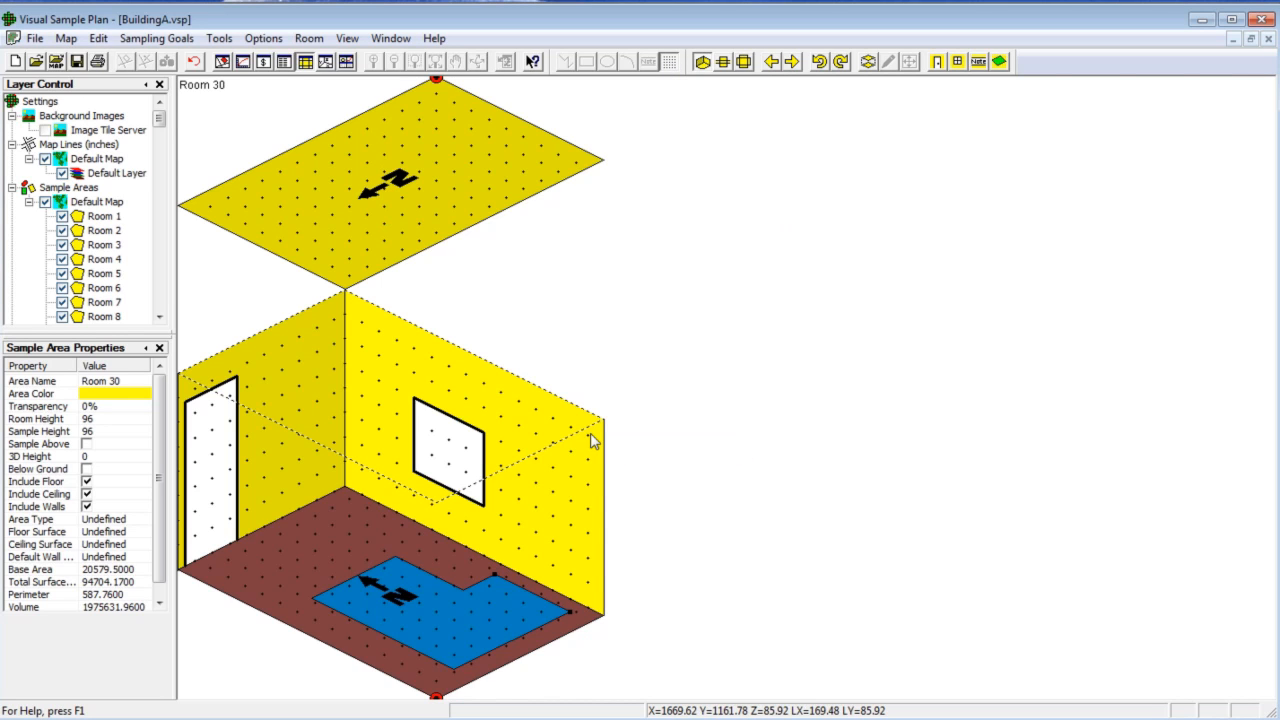
{"action": "left_click", "coordinate": [670, 62]}
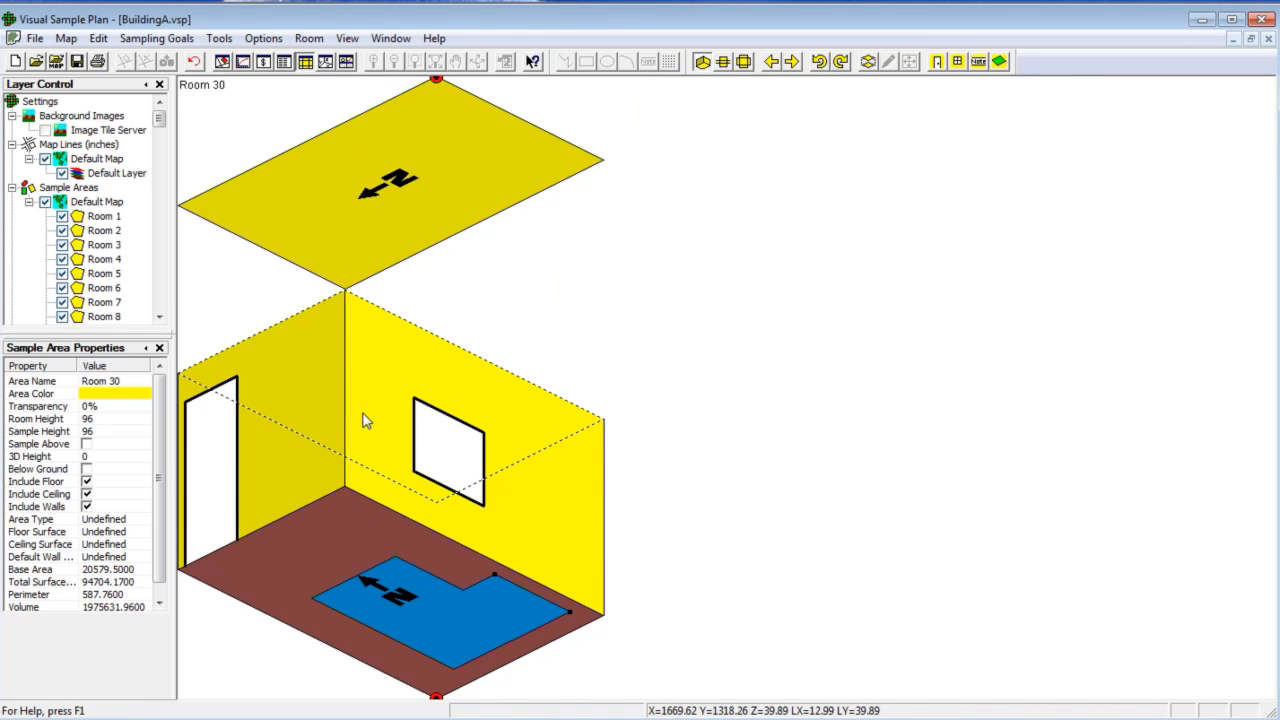
Raise the carpet overlay to a height of 28 inches above the floor, with samples allowed on, beneath and behind it.
{"action": "double_click", "coordinate": [433, 625]}
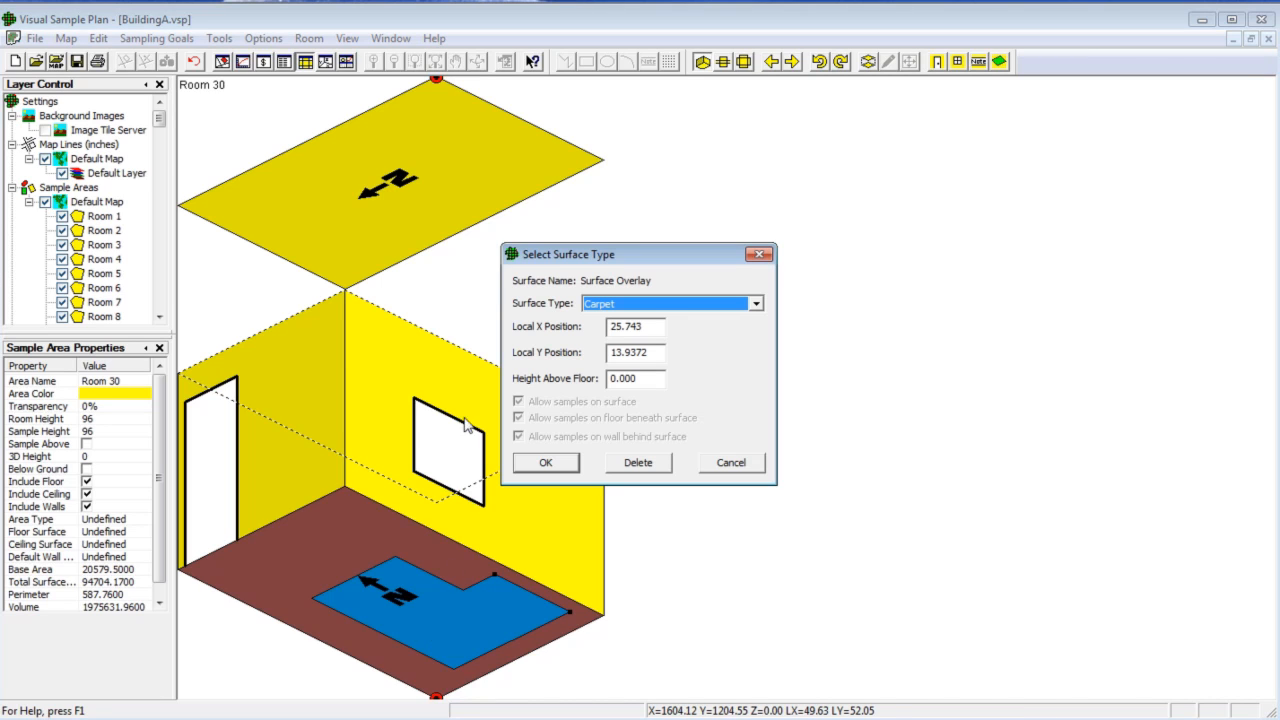
{"action": "left_click_drag", "start_coordinate": [638, 378], "coordinate": [598, 384]}
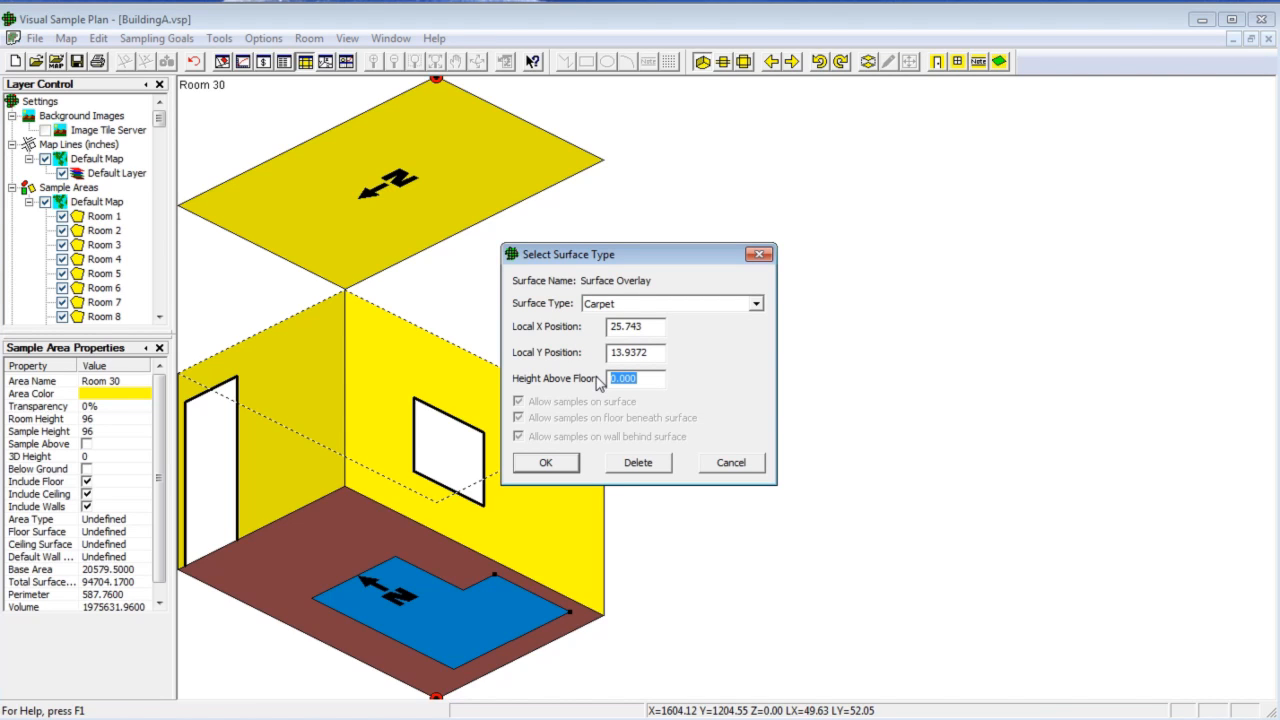
{"action": "type", "text": "28"}
{"action": "key", "text": "Tab"}
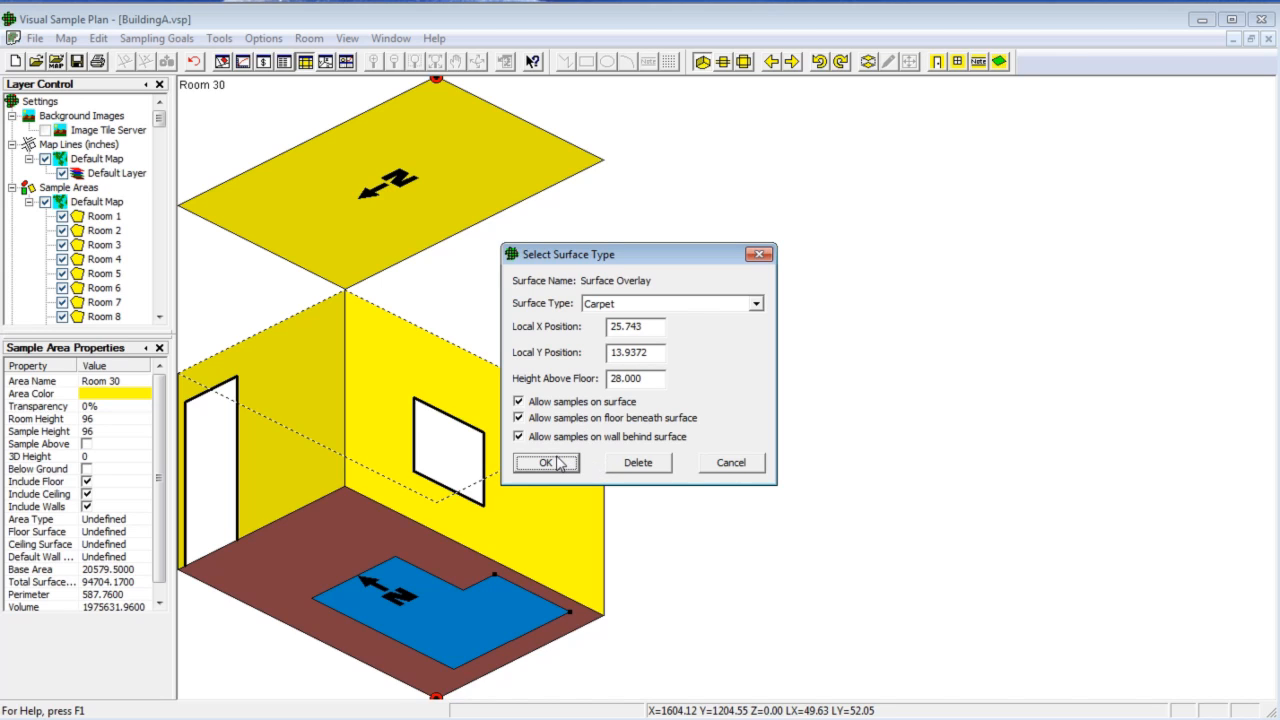
{"action": "left_click", "coordinate": [548, 462]}
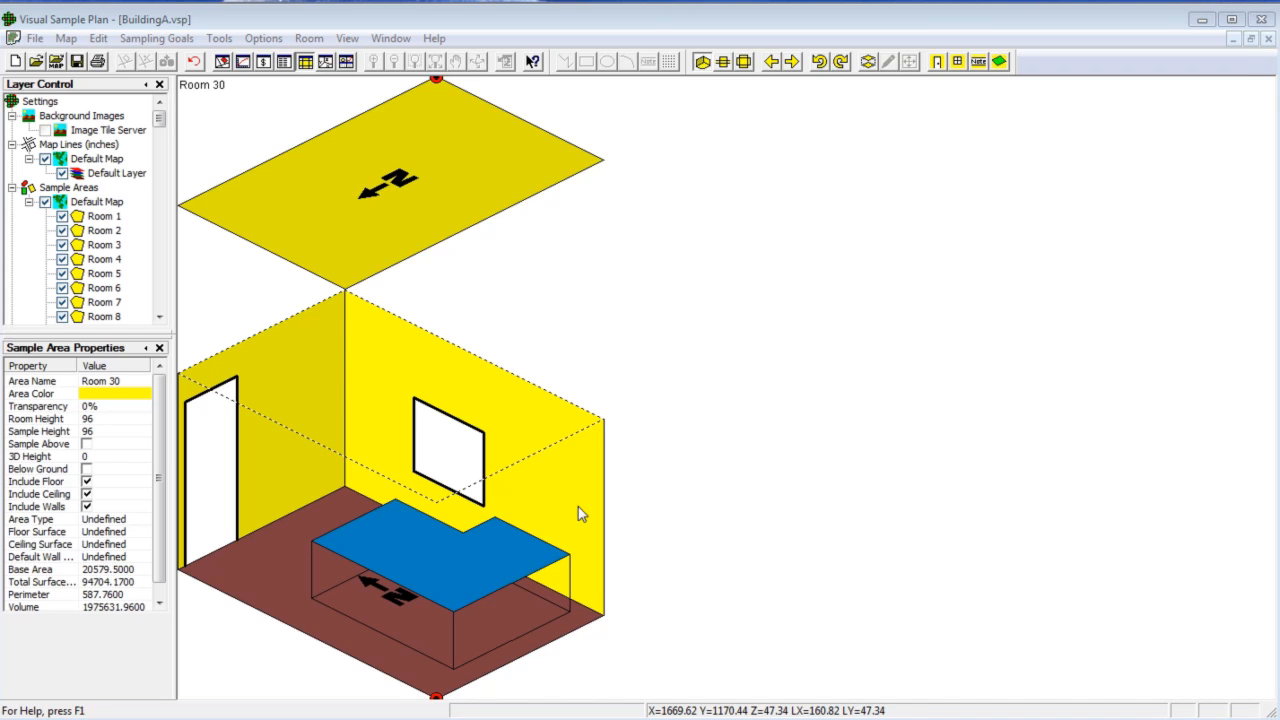
Switch to the building's 3D view and examine Room 30's door, windows and raised surface up close.
{"action": "left_click", "coordinate": [333, 60]}
{"action": "scroll", "coordinate": [578, 424], "scroll_direction": "up", "scroll_amount": 2}
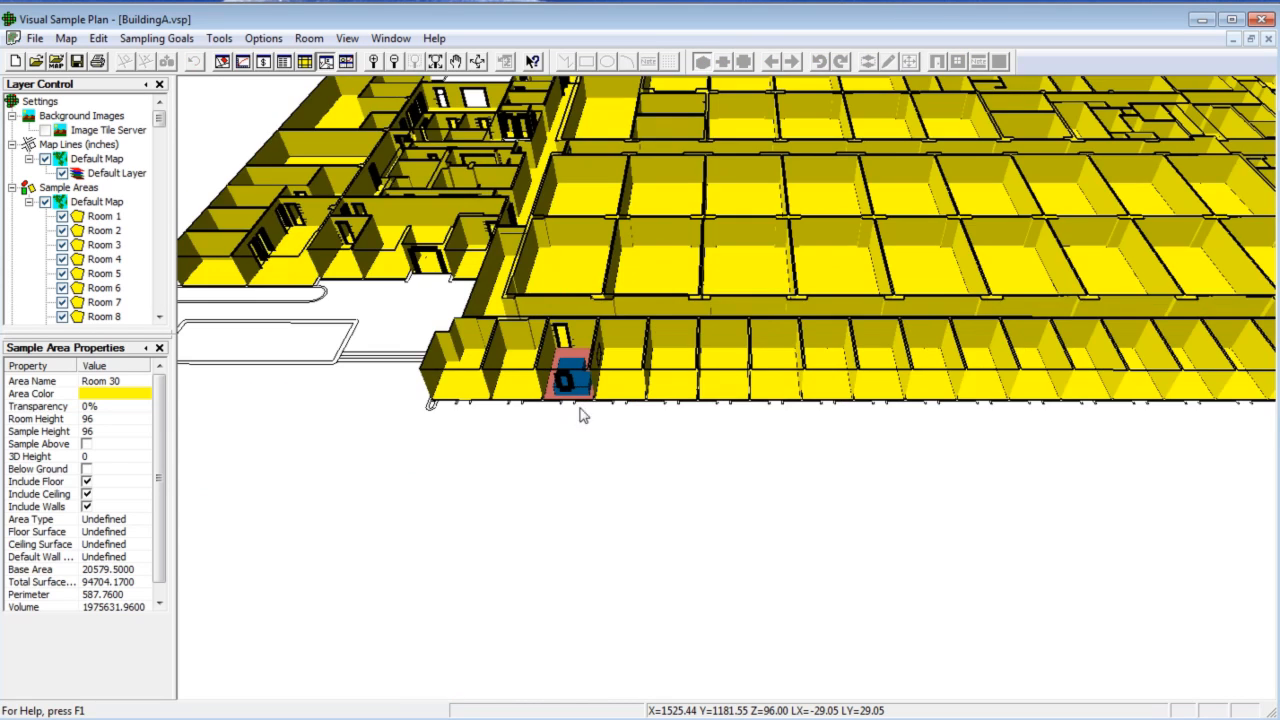
{"action": "scroll", "coordinate": [575, 400], "scroll_direction": "up", "scroll_amount": 3}
{"action": "left_click_drag", "start_coordinate": [840, 393], "coordinate": [882, 320]}
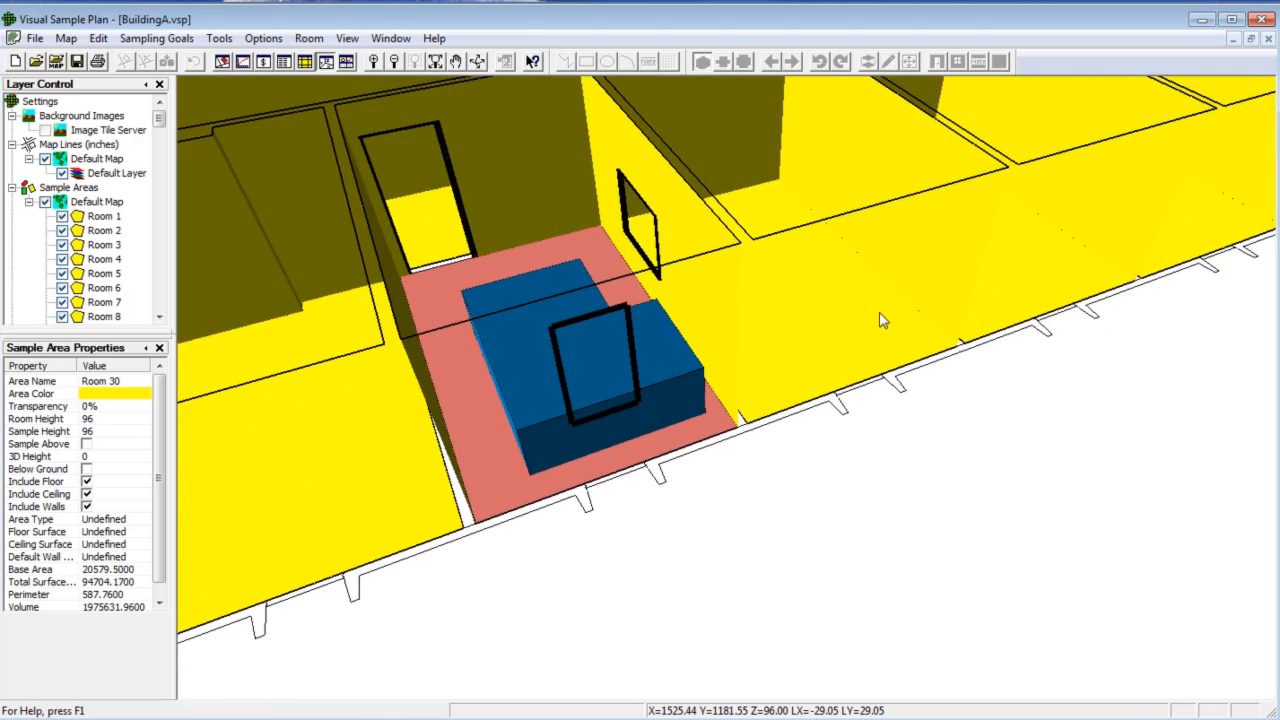